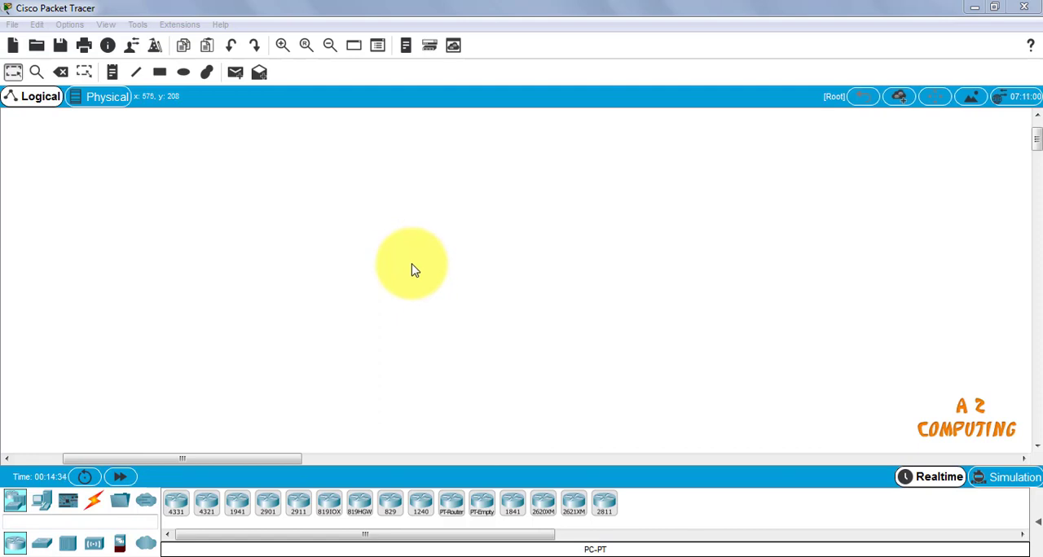
Place a PT-Hub in the logical workspace and move it slightly to the right
click(282, 47)
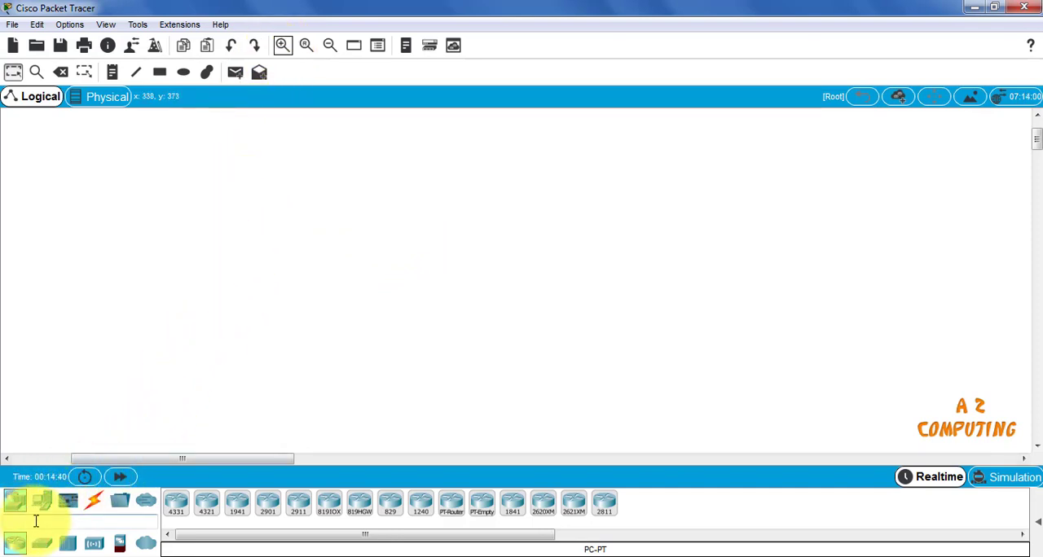
click(13, 507)
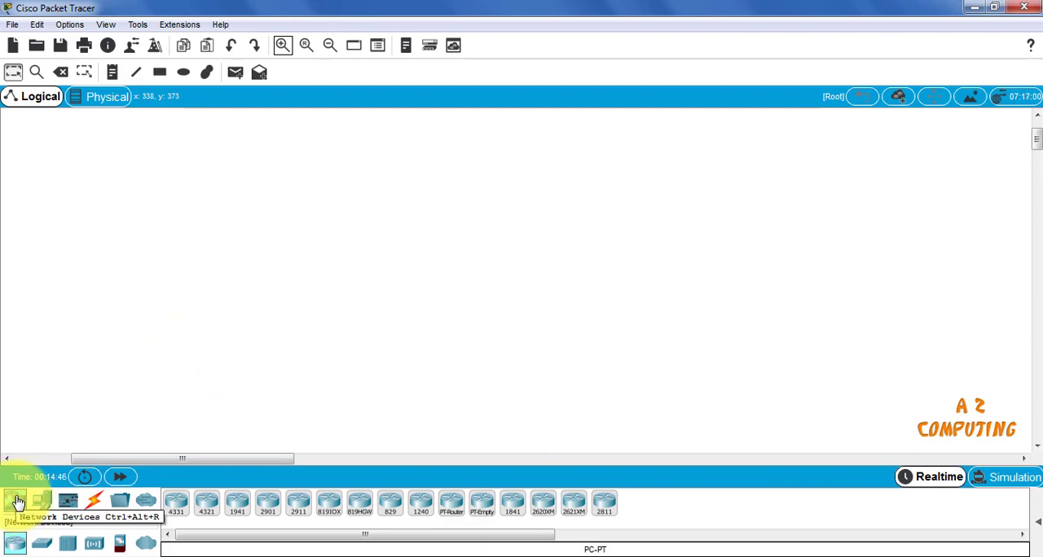
click(18, 502)
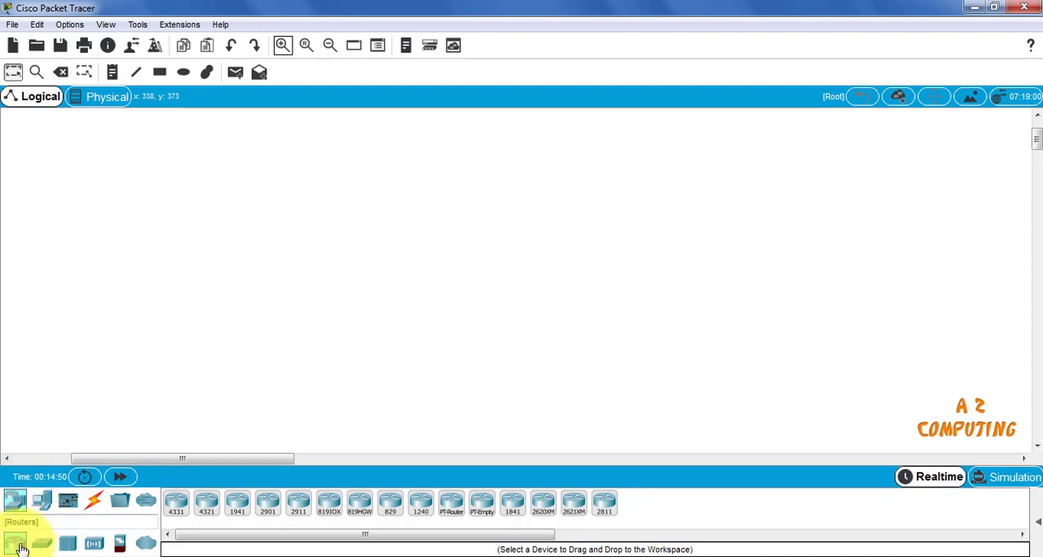
click(67, 546)
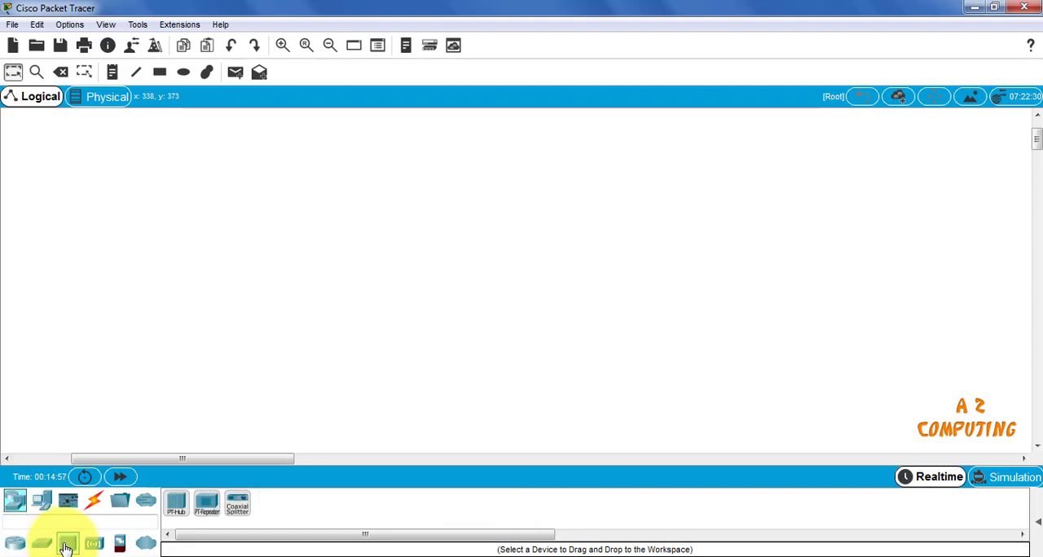
click(172, 503)
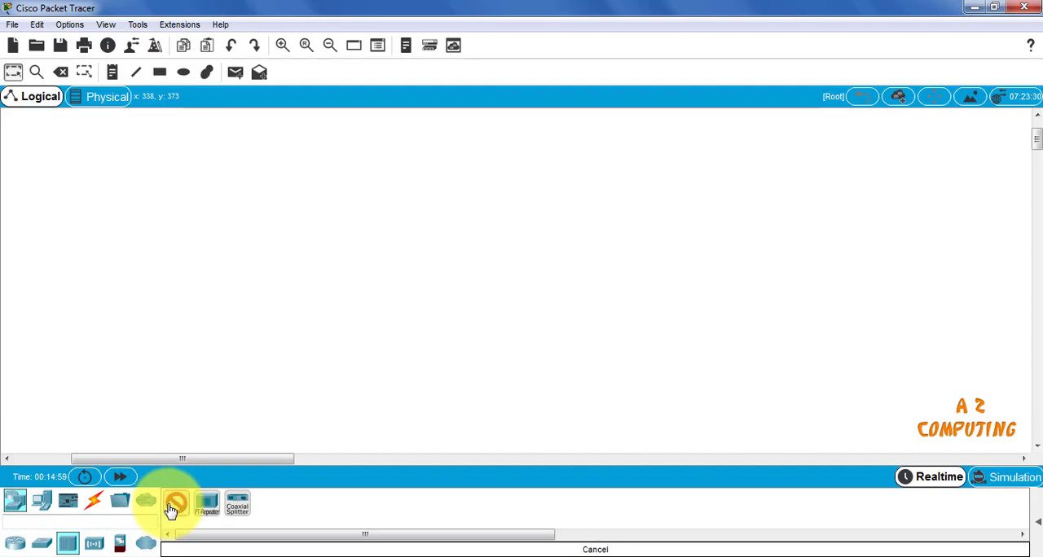
click(293, 236)
drag(307, 247, 383, 259)
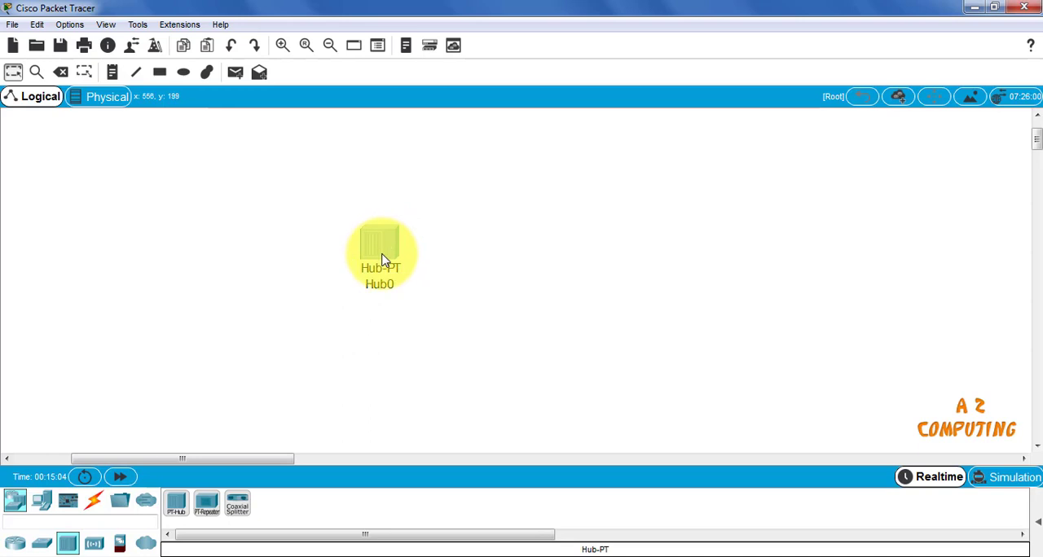
mouse_move(383, 259)
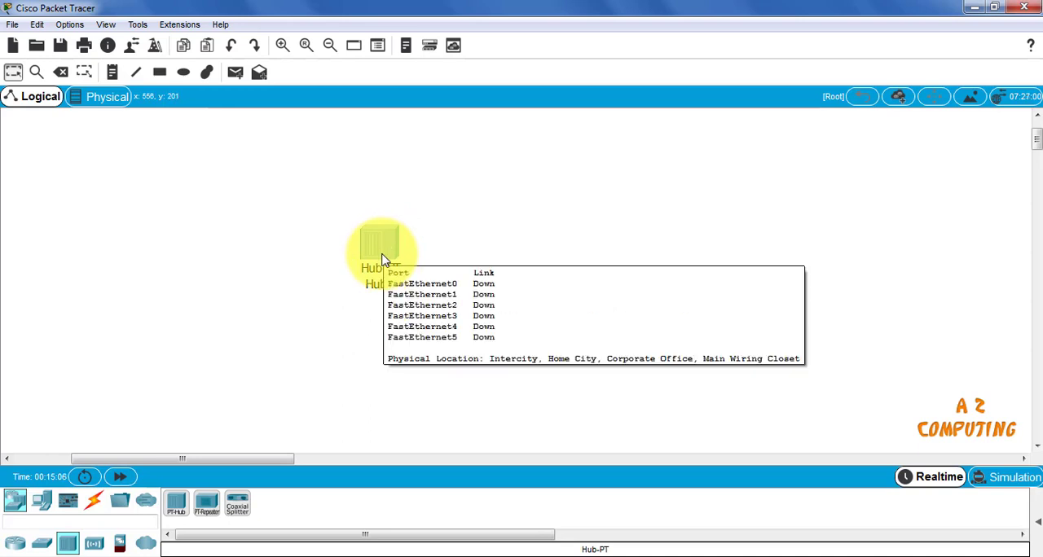
Add three PC end devices to the workspace, spread out below the hub
click(45, 503)
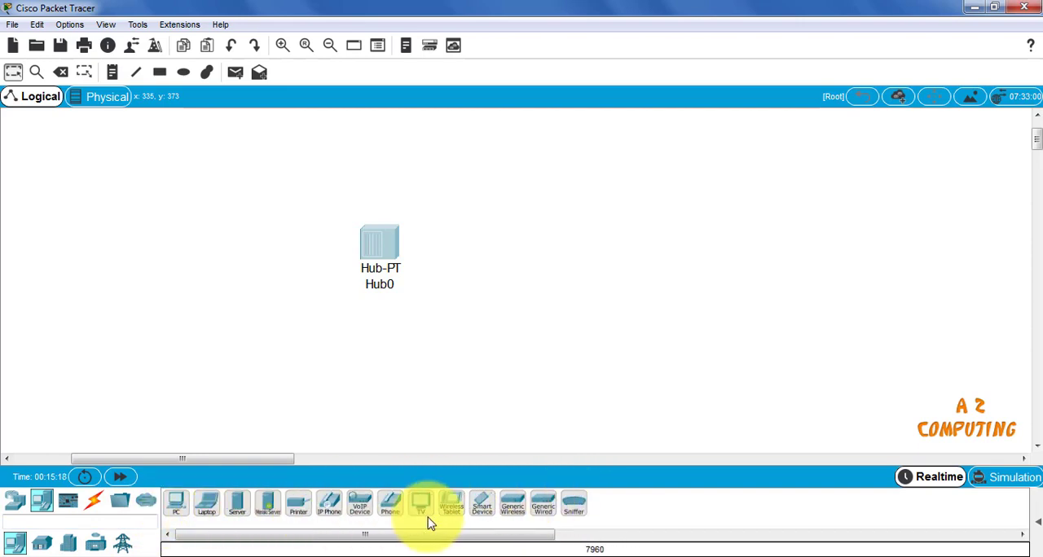
click(177, 506)
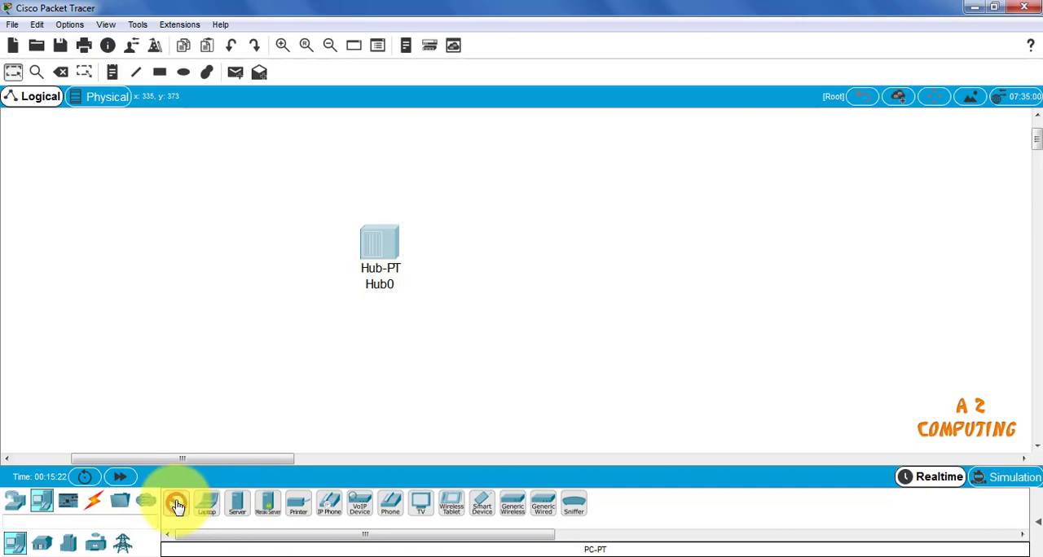
click(181, 293)
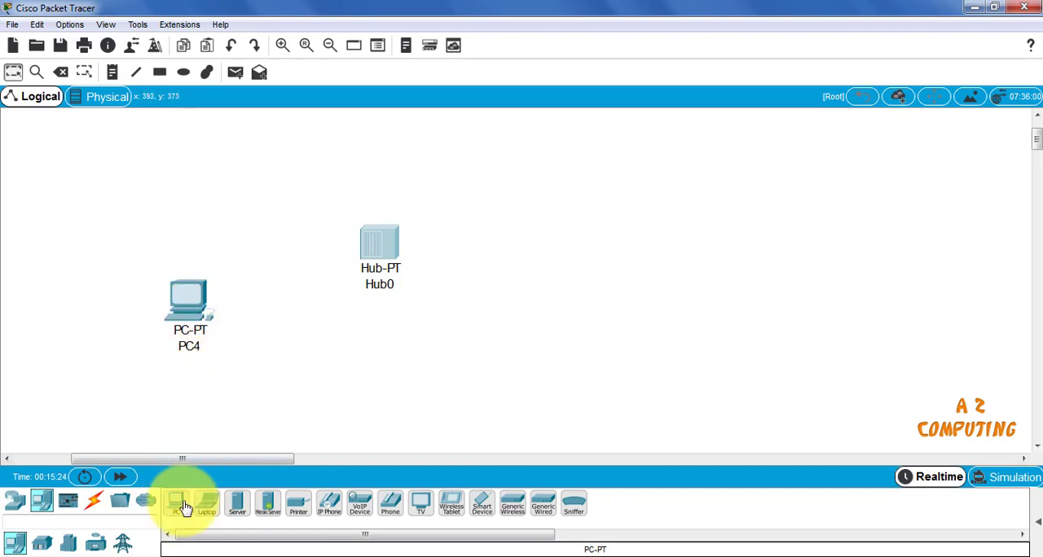
click(324, 383)
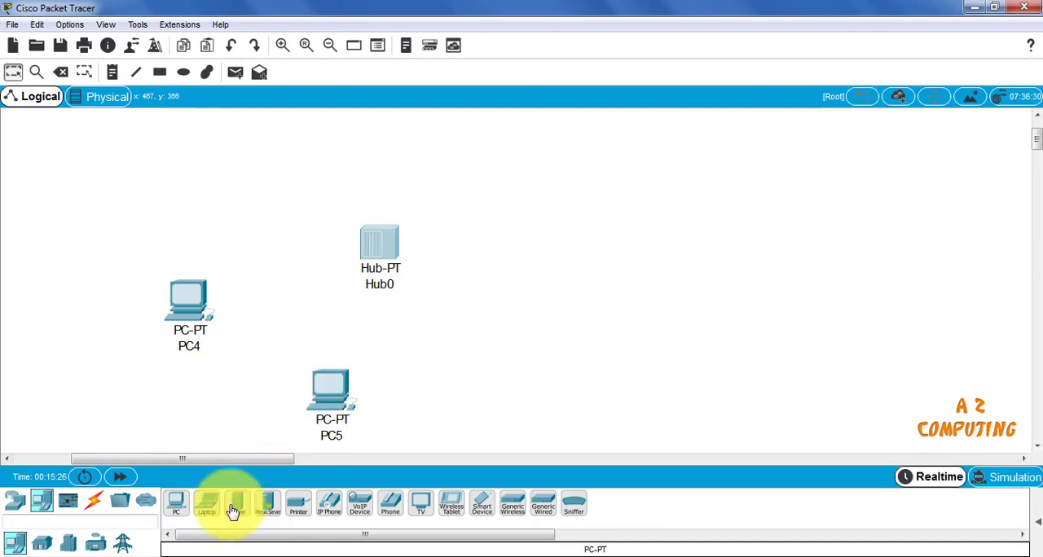
click(548, 367)
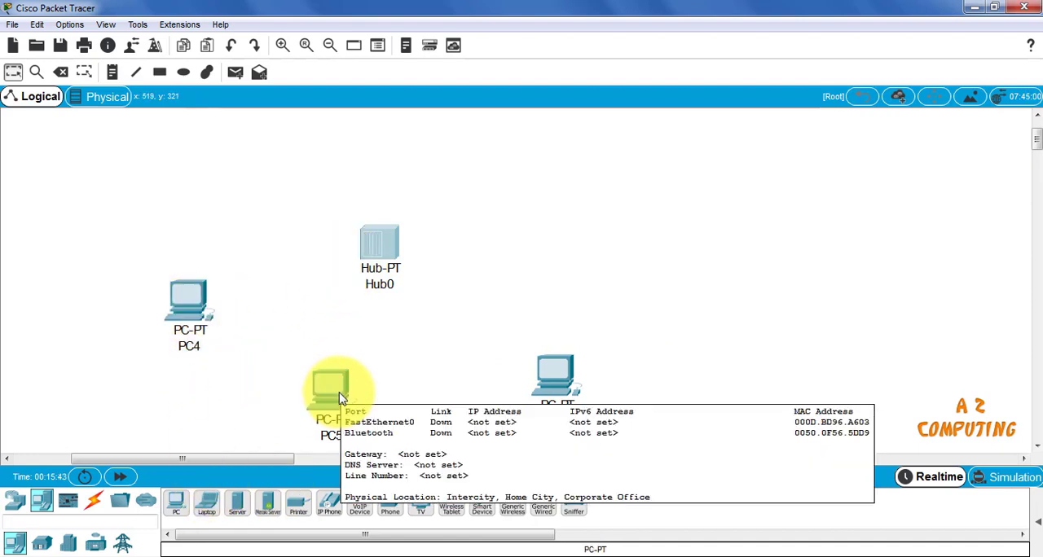
Connect PC4 to Hub0 using the automatically chosen connection type
click(330, 44)
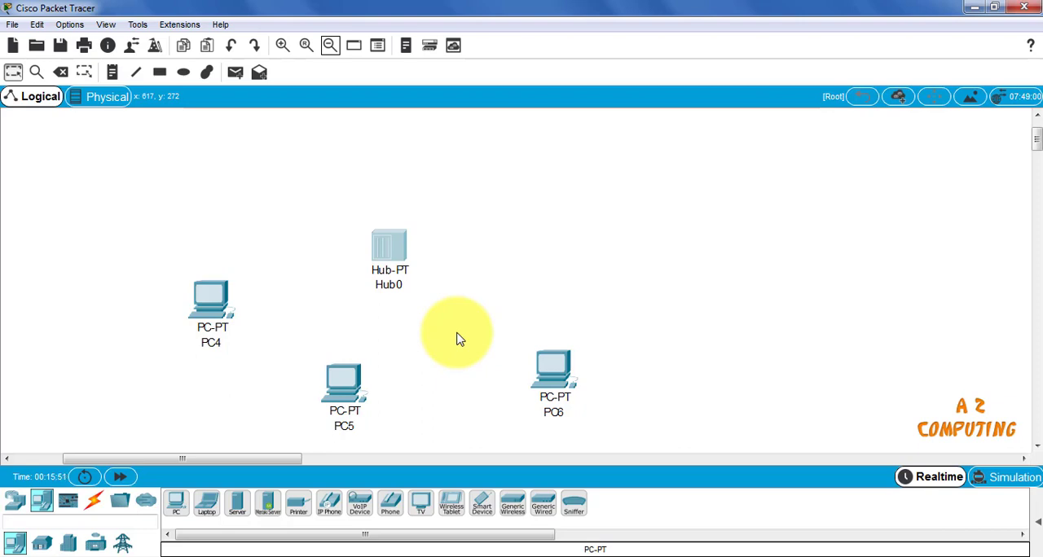
click(93, 509)
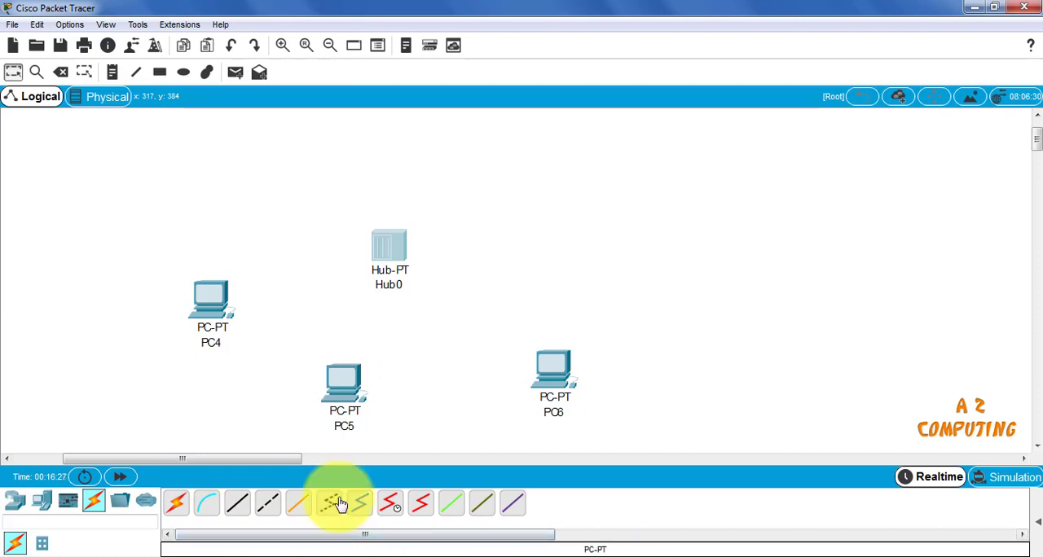
click(176, 507)
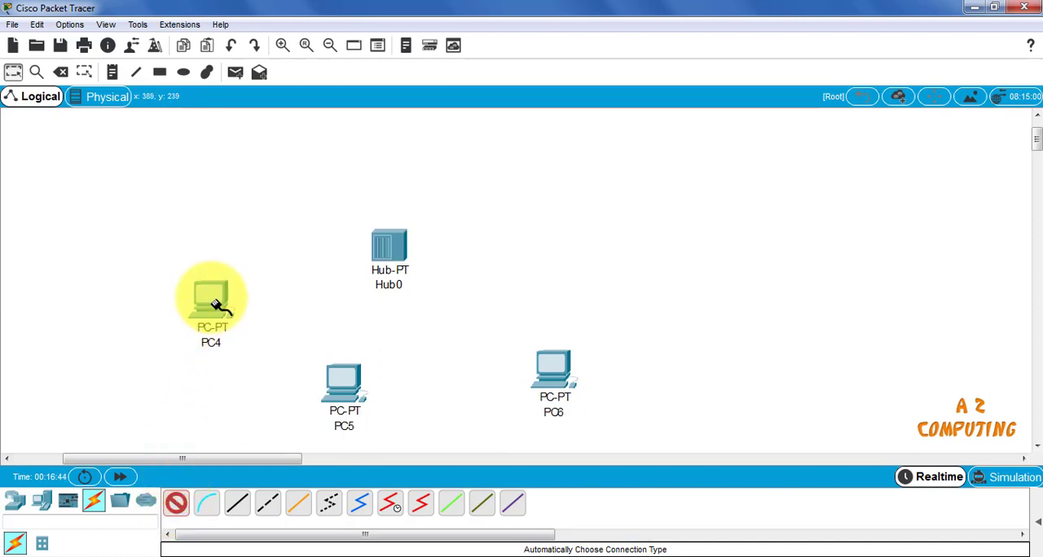
click(216, 305)
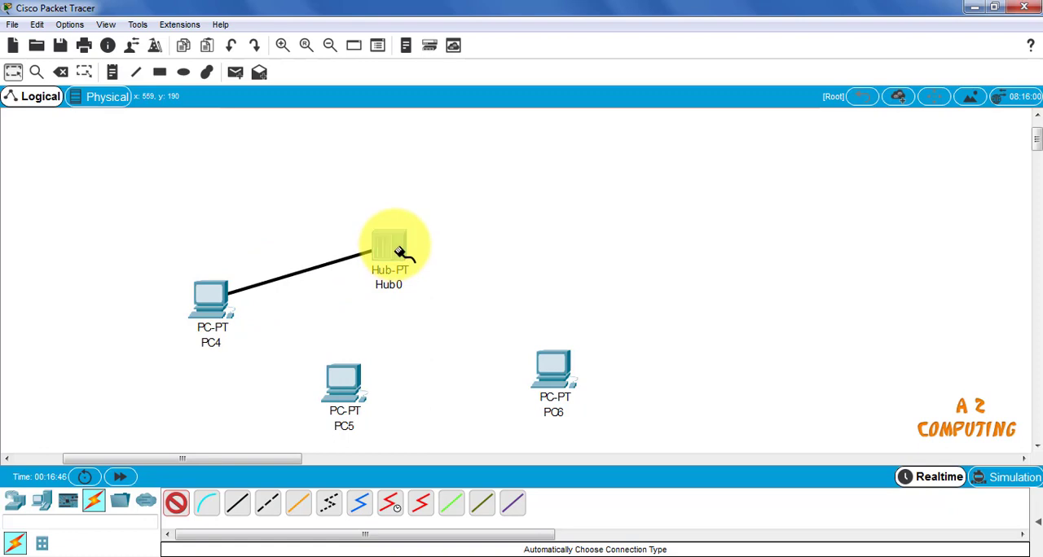
click(400, 250)
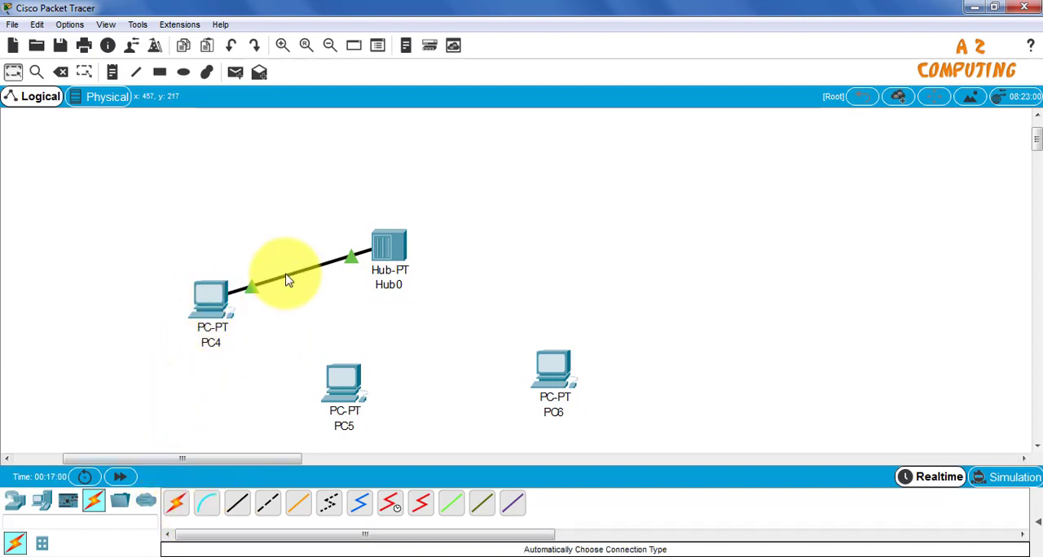
Connect FastEthernet0 of PC5 to FastEthernet1 of Hub0 with a copper straight-through cable
mouse_move(287, 279)
click(239, 506)
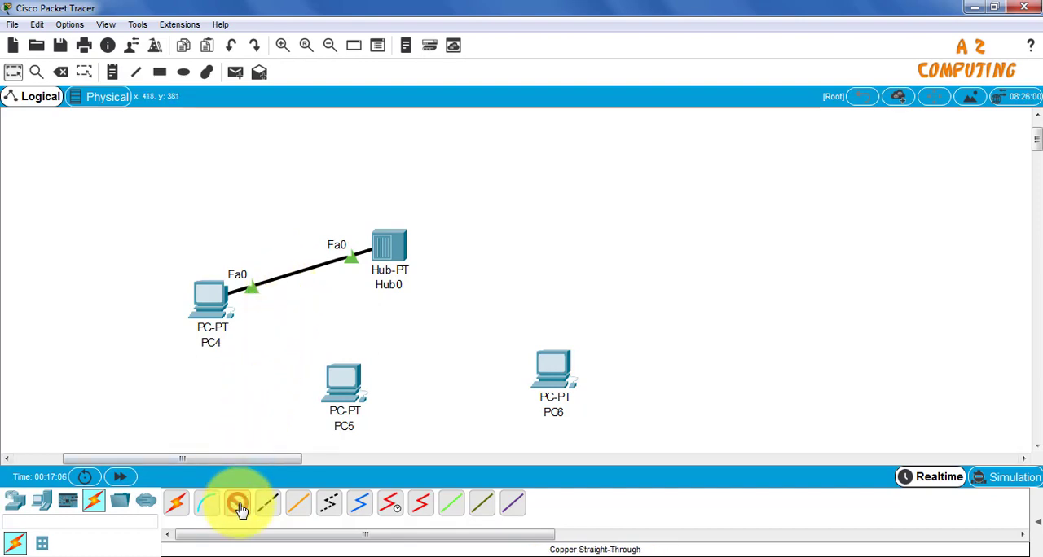
click(344, 387)
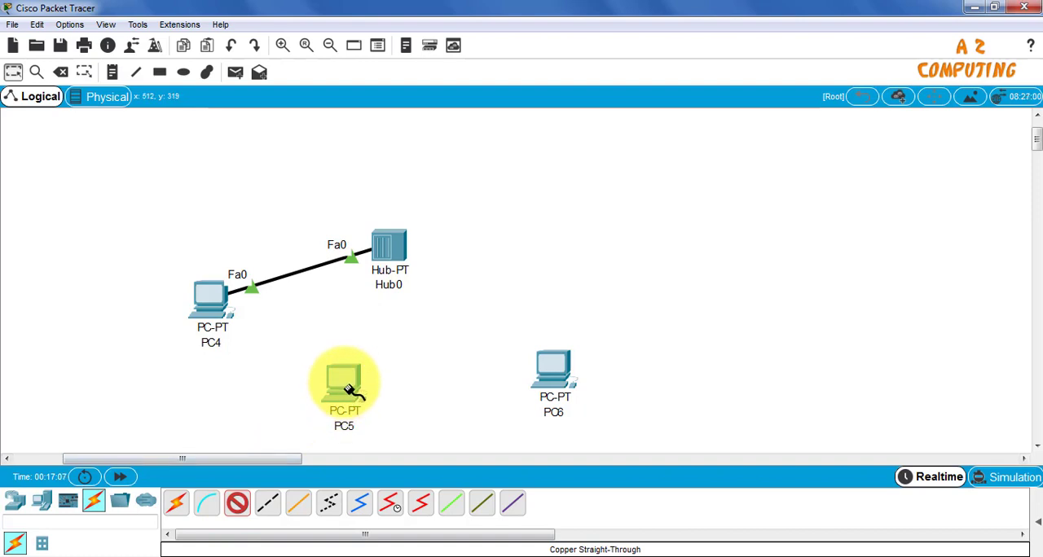
mouse_move(349, 389)
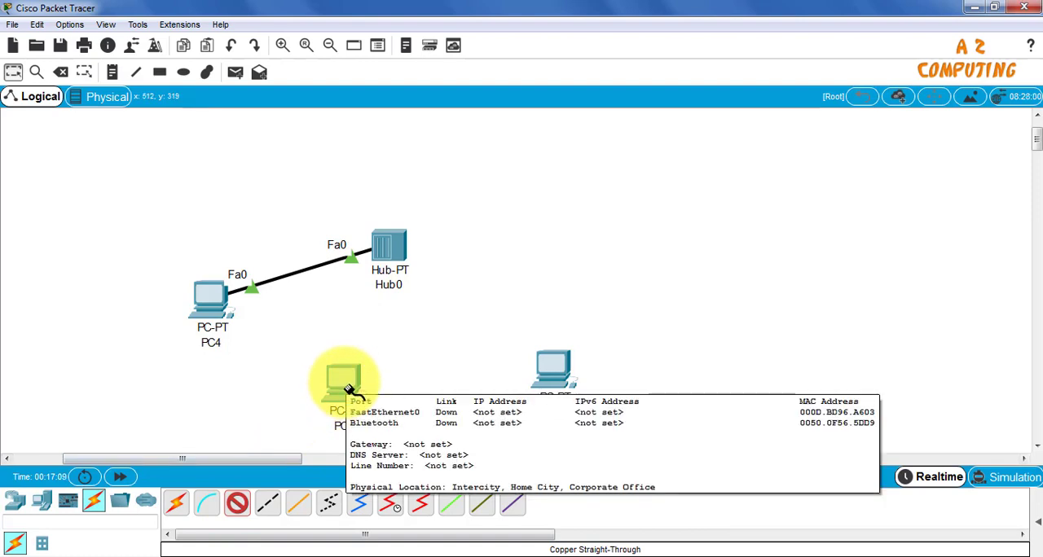
click(348, 389)
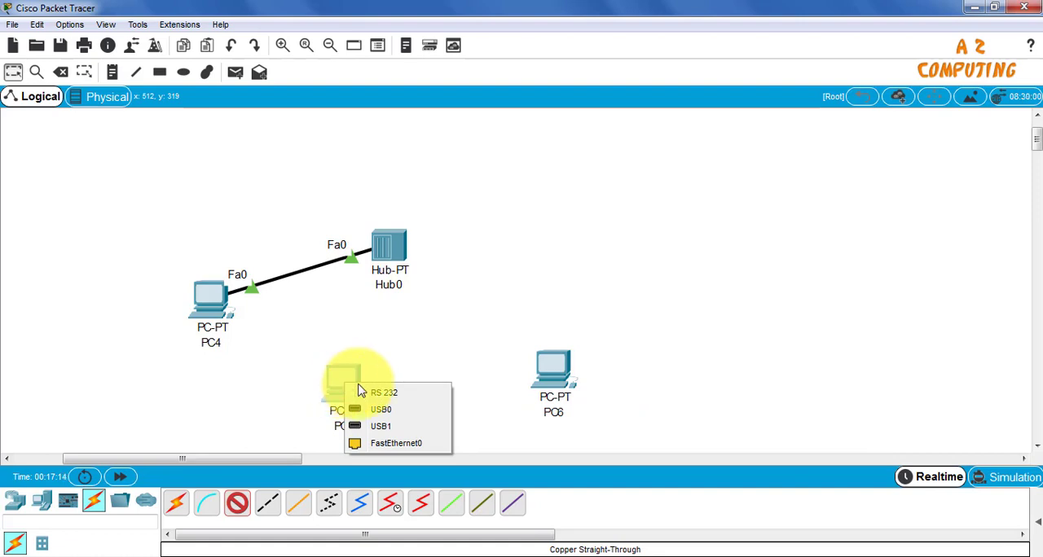
click(396, 444)
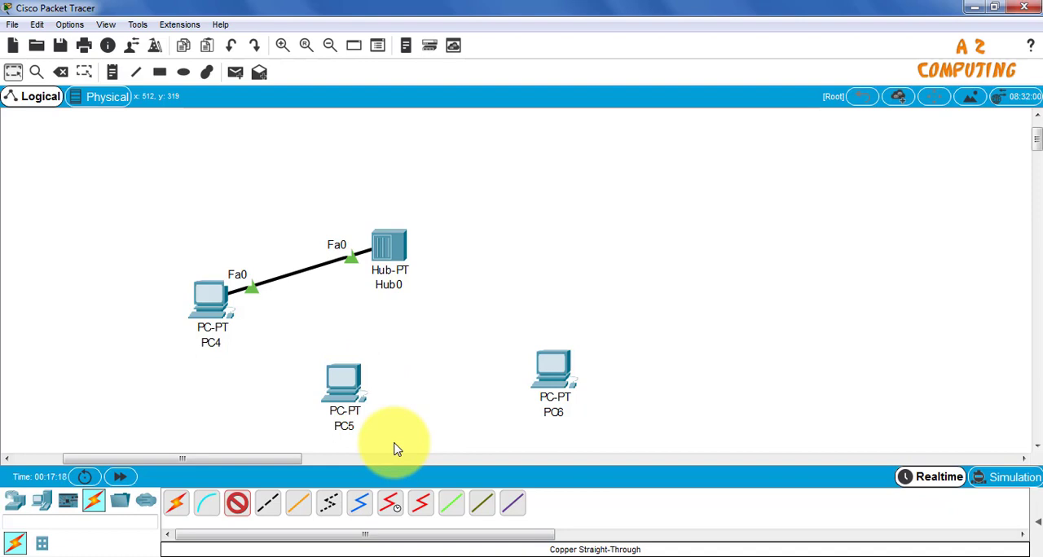
click(399, 251)
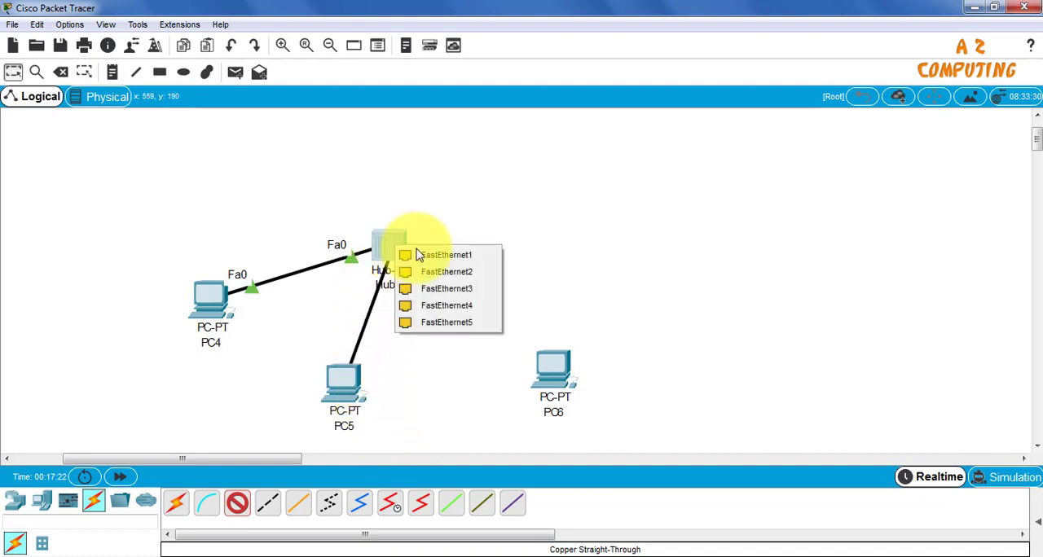
click(470, 257)
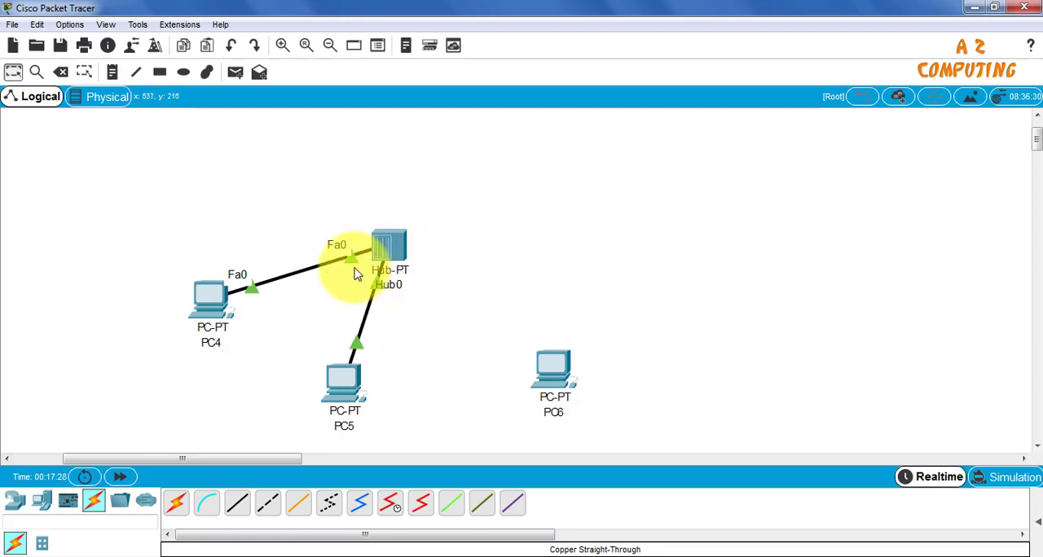
Connect FastEthernet0 of PC6 to FastEthernet2 of Hub0 with a copper straight-through cable
mouse_move(379, 248)
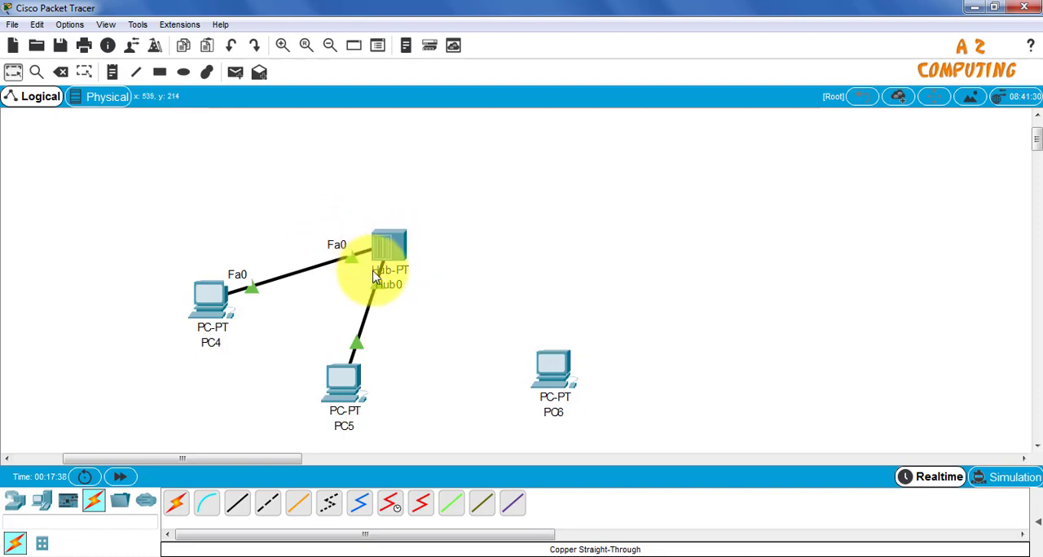
click(246, 502)
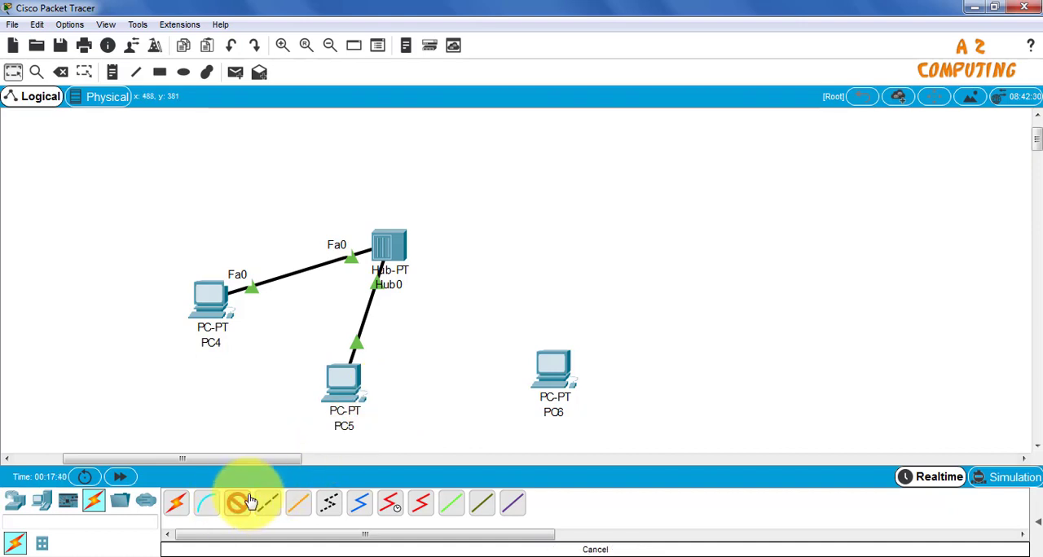
click(554, 367)
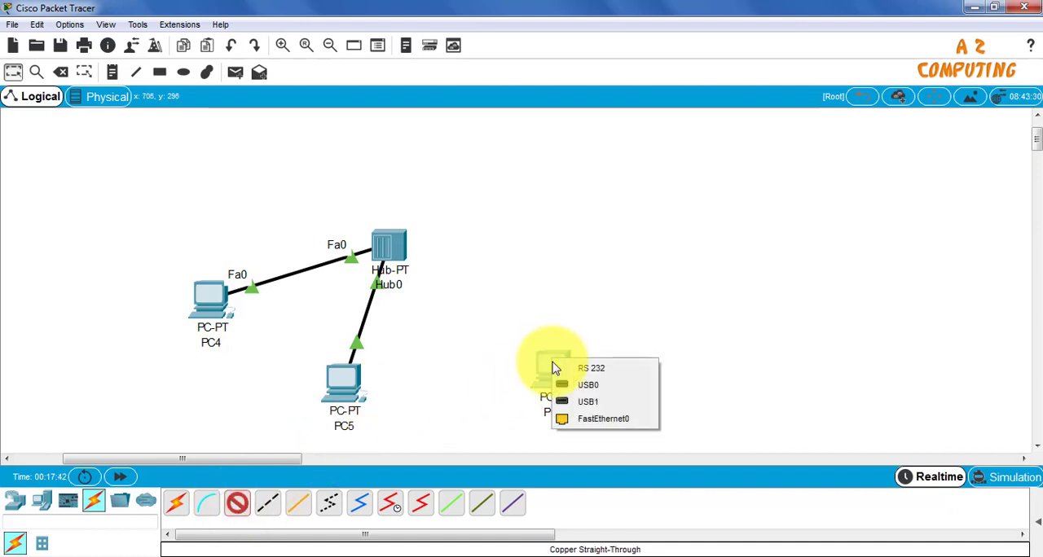
click(603, 419)
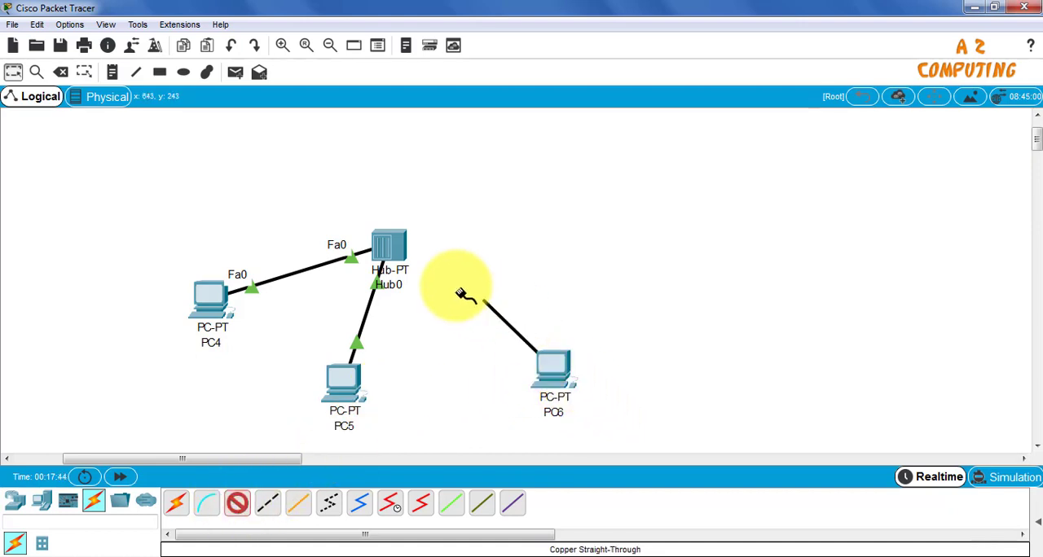
click(393, 248)
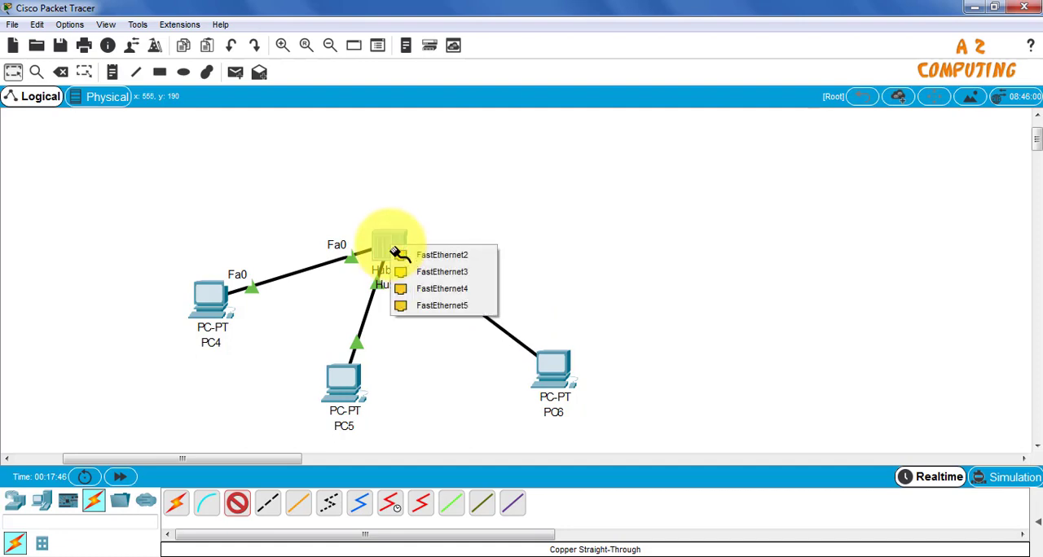
click(440, 256)
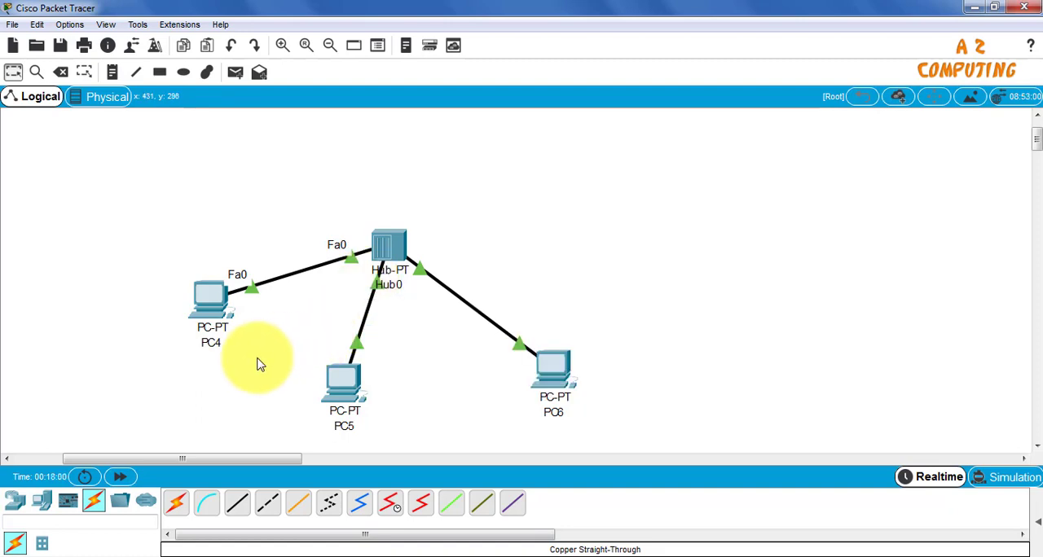
Rename PC4 as PC1 and PC5 as PC2
click(212, 343)
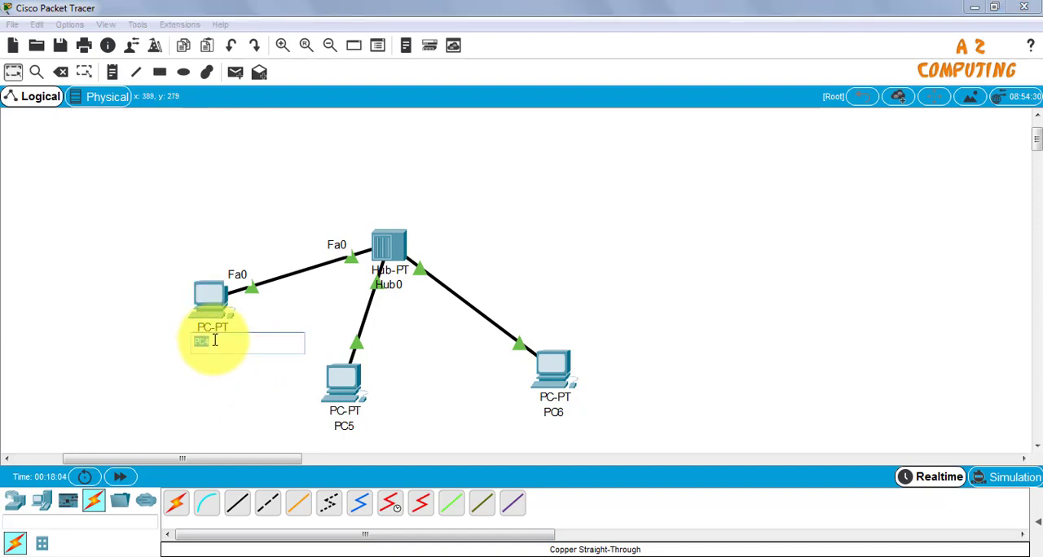
text(P)
drag(215, 341, 198, 335)
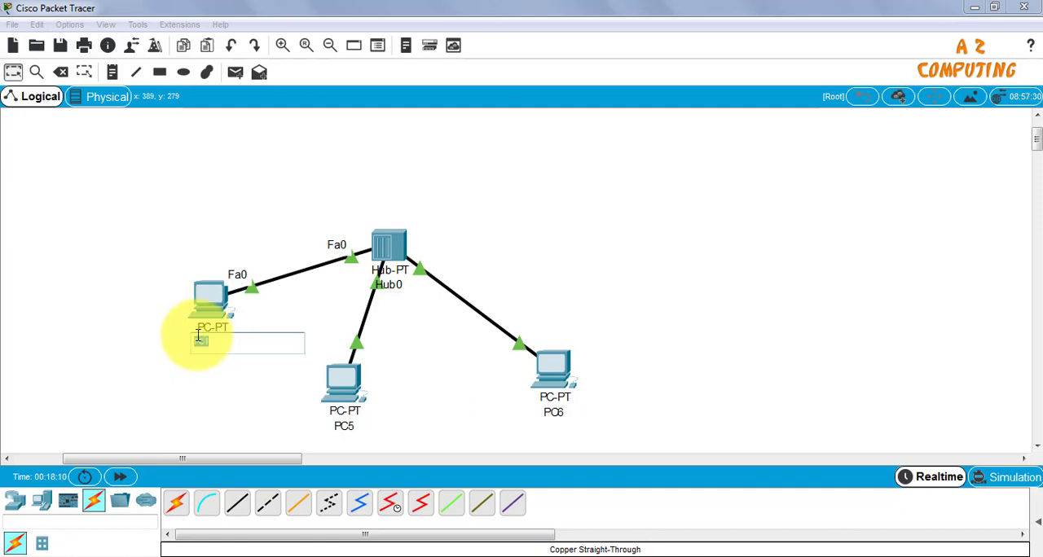
click(222, 375)
click(349, 425)
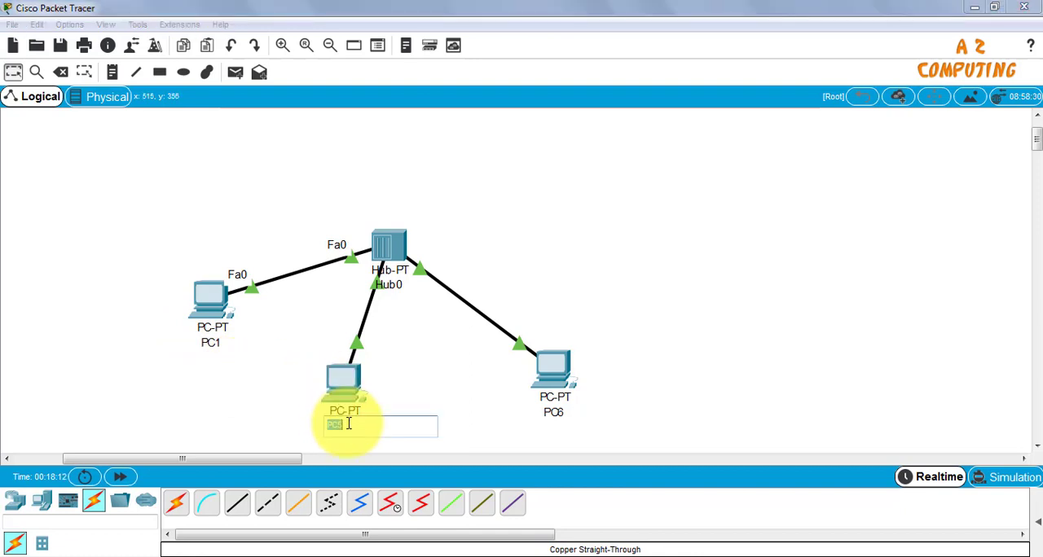
text(PC2)
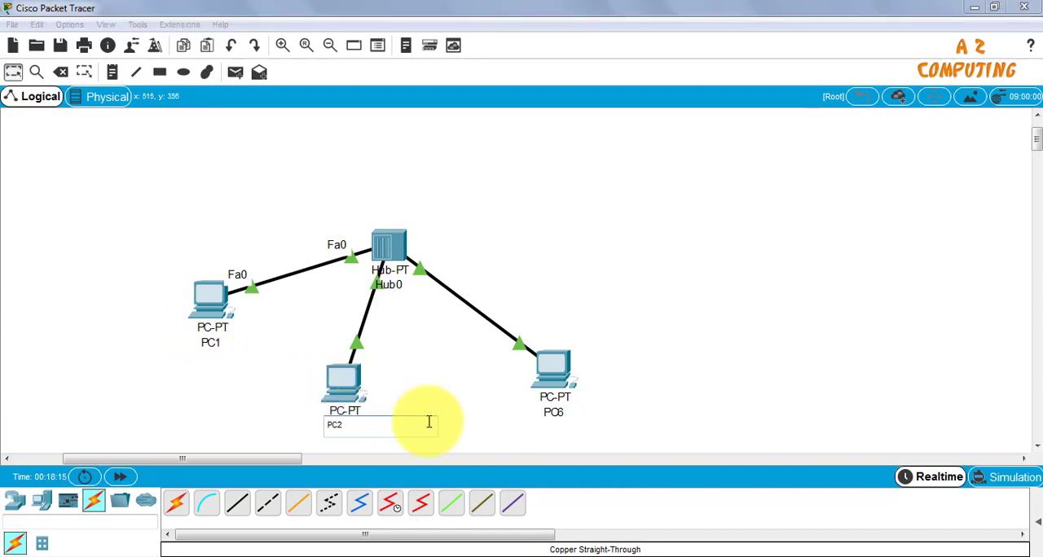
Rename PC6 as PC3
click(555, 412)
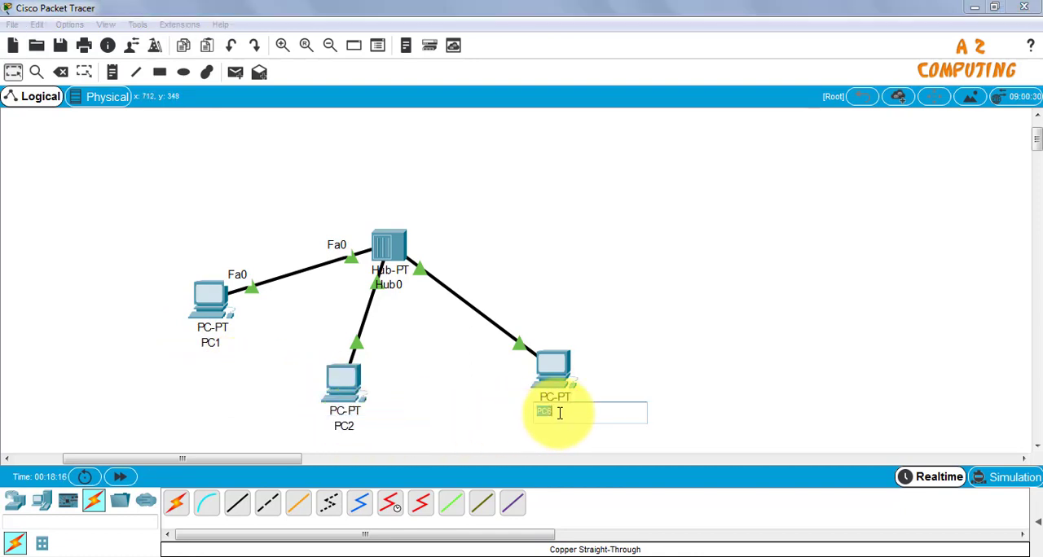
text(PC1)
text(3)
click(603, 371)
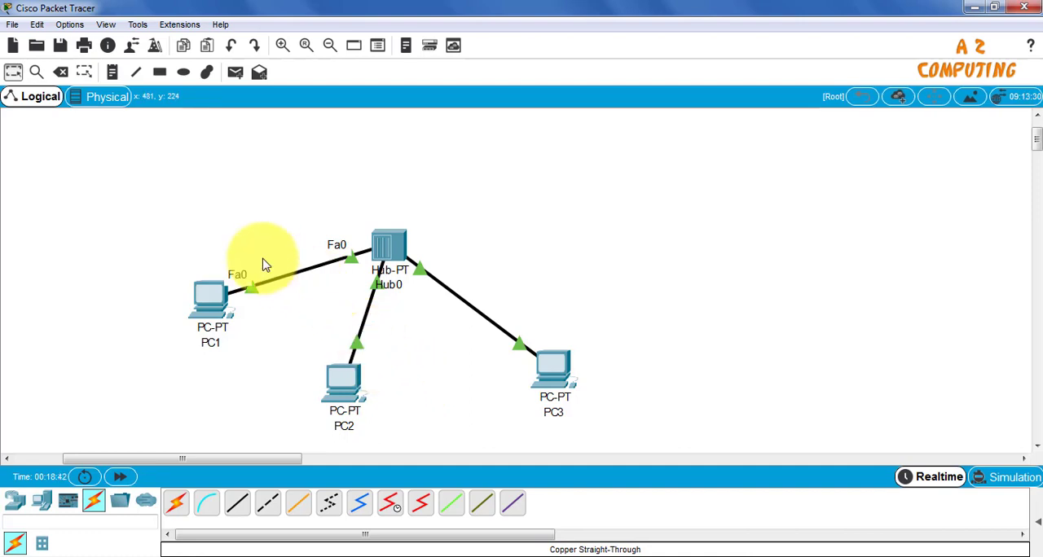
Place a text note reading 192.168.1.1 beside PC1
click(115, 75)
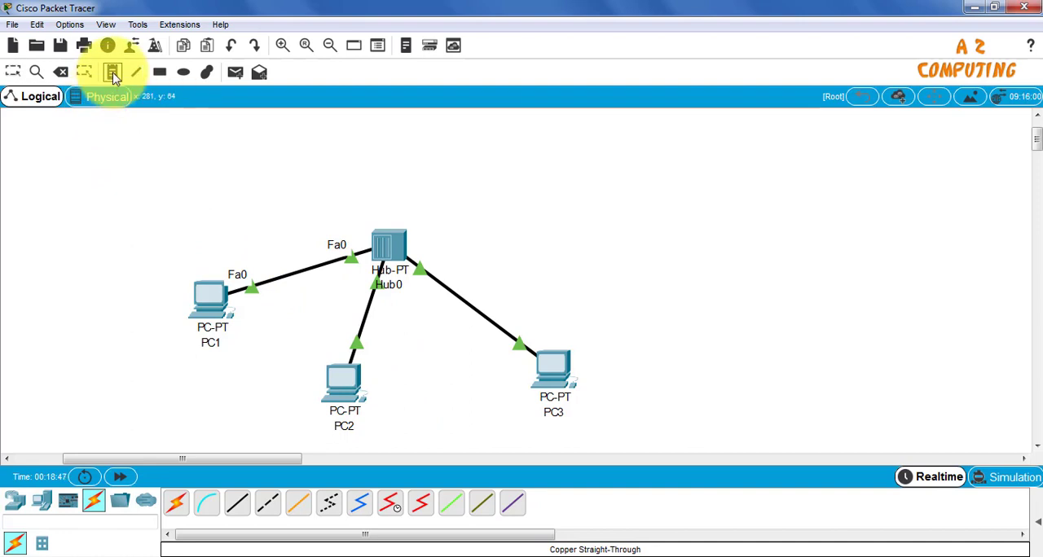
click(99, 312)
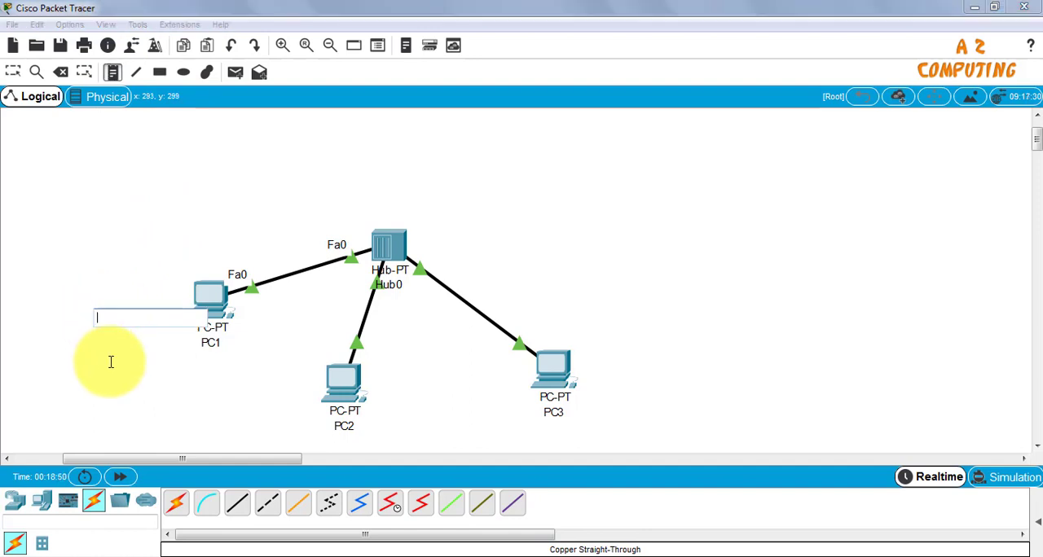
text(192.168)
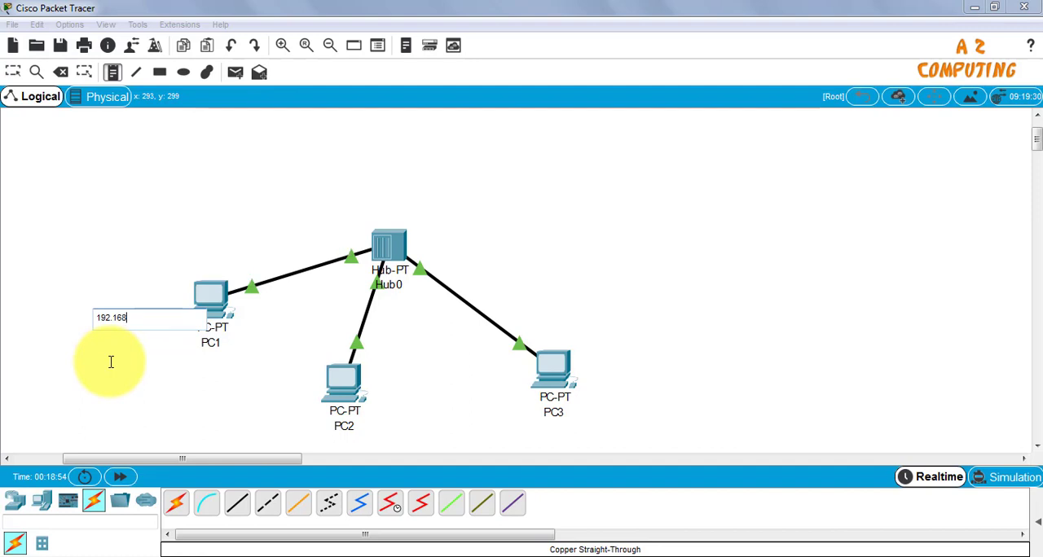
text(.1.1)
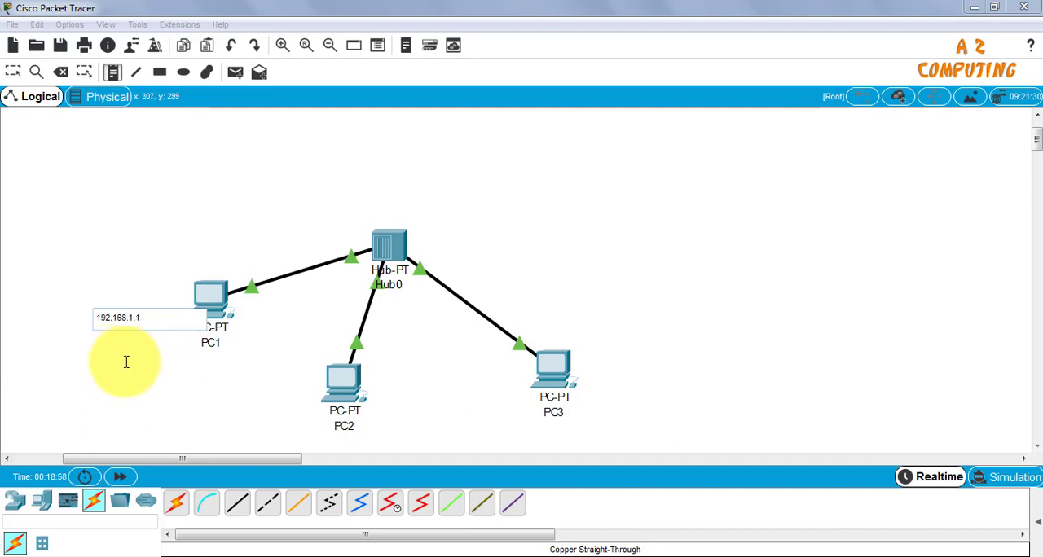
click(126, 361)
Place a text note reading 192.168.1.2 beside PC2
click(373, 421)
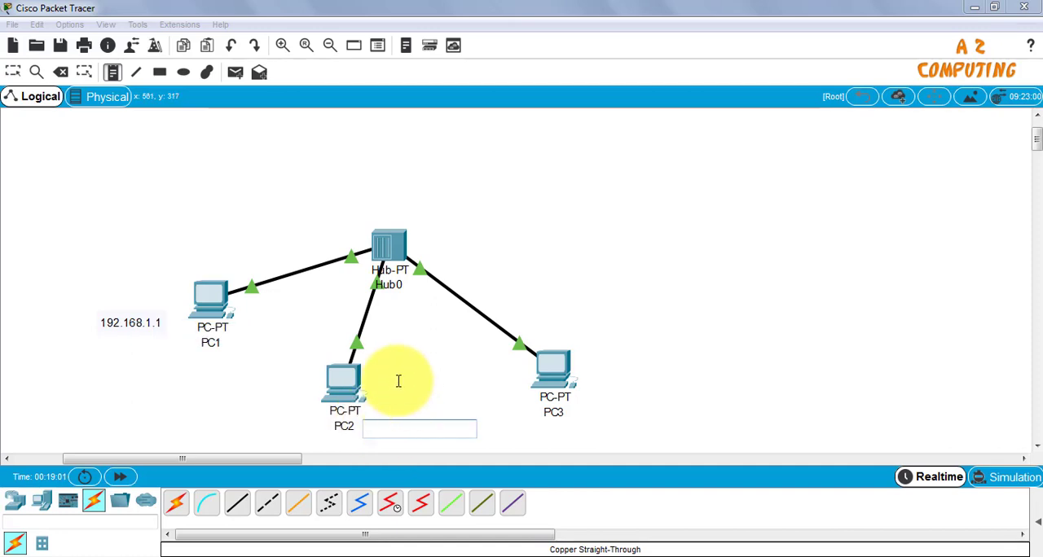
text(192)
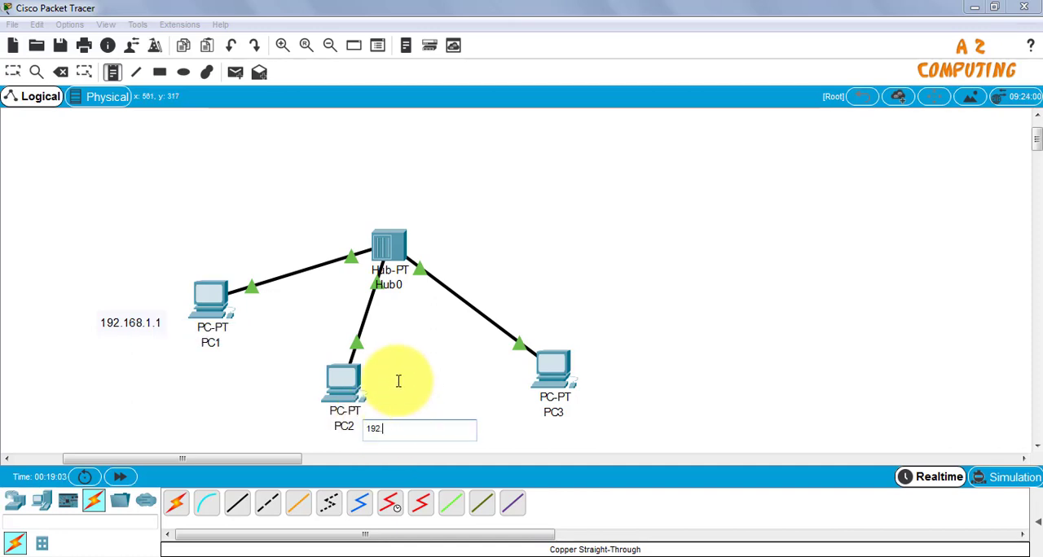
text(.168.1.2)
click(430, 408)
click(416, 440)
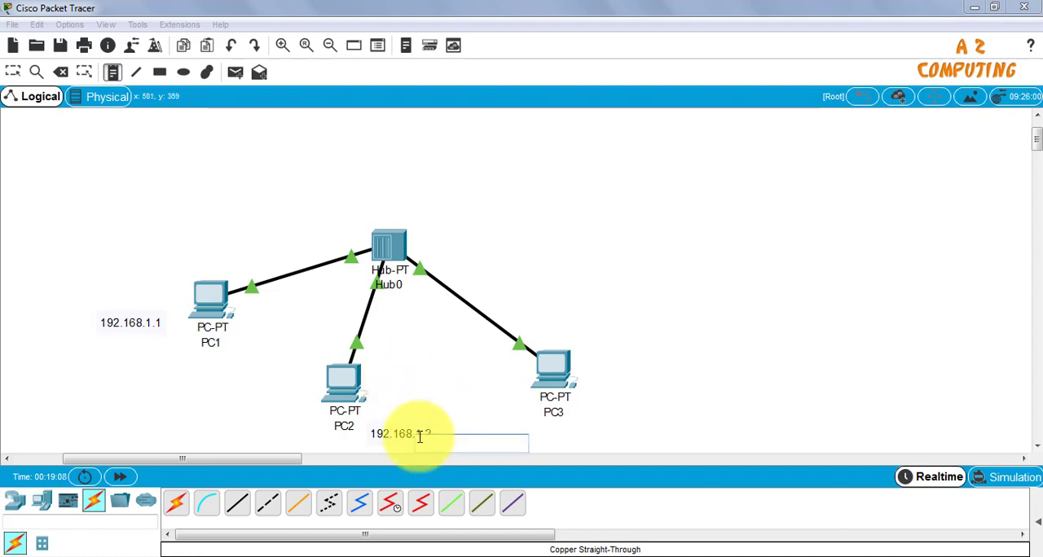
Place a text note reading 192.168.1.3 beside PC3
click(602, 402)
click(598, 385)
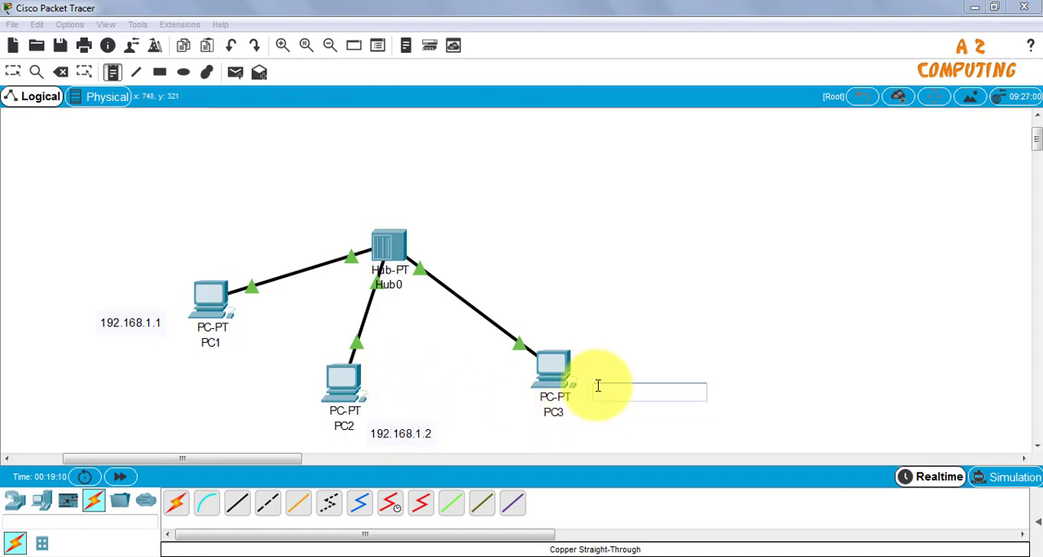
text(192.168)
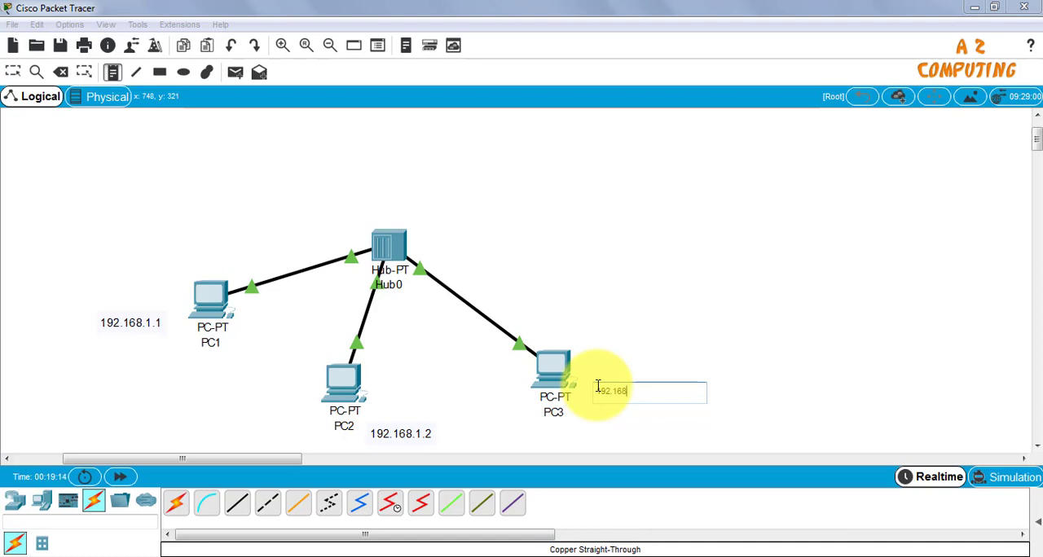
text(.1.3)
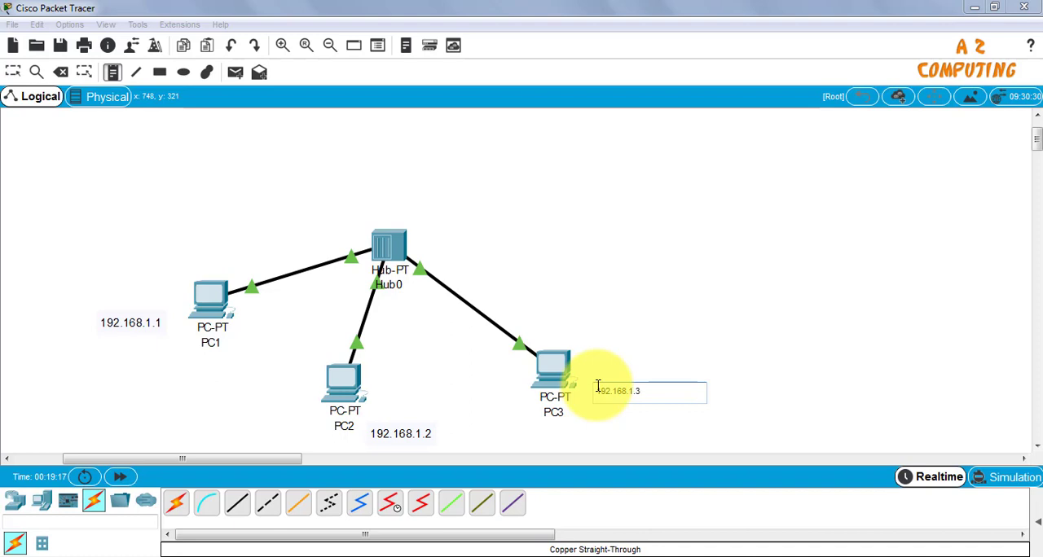
click(592, 337)
Move the three IP address notes so that each sits directly above its own PC
click(18, 73)
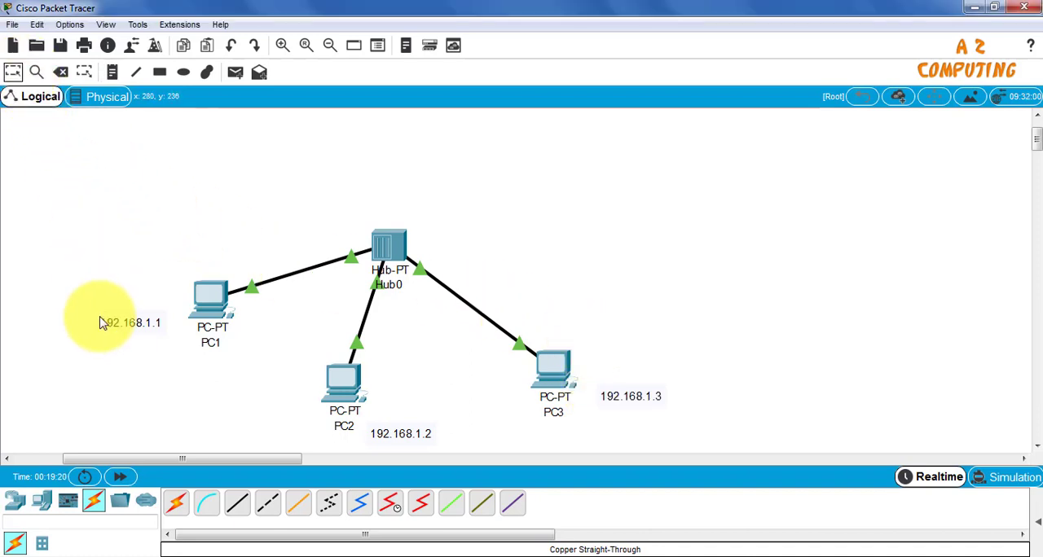
drag(98, 318, 200, 274)
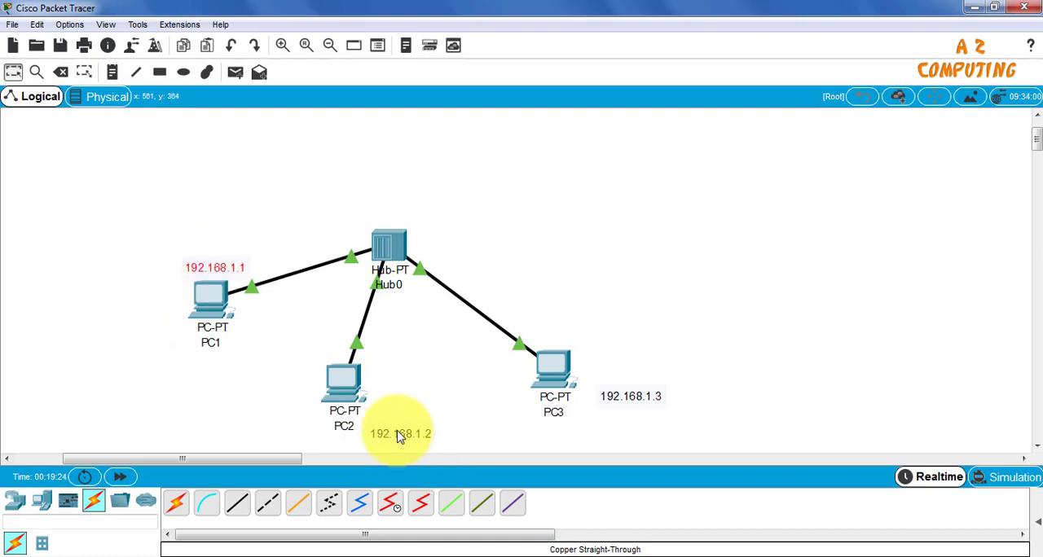
drag(400, 432, 310, 354)
click(645, 397)
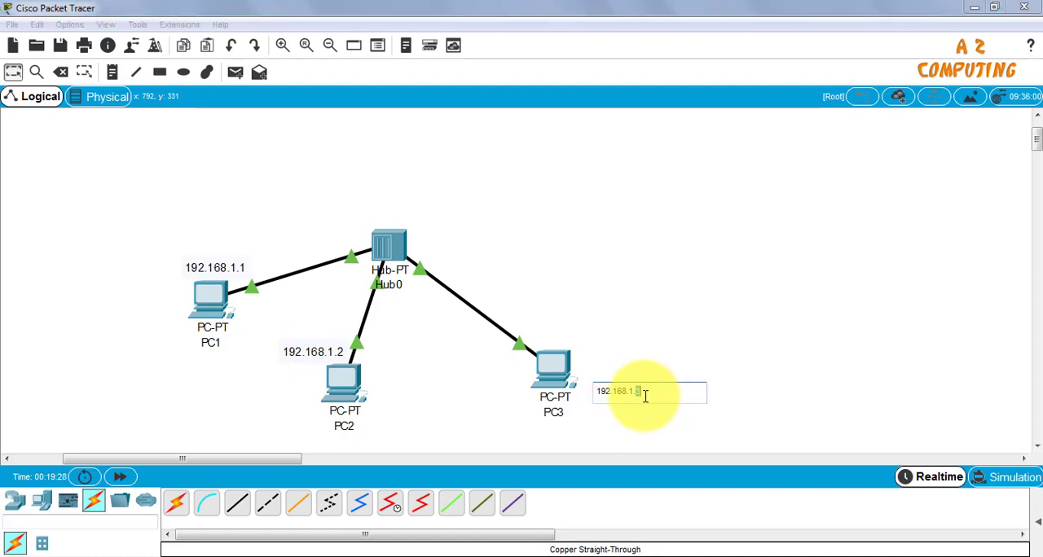
click(647, 418)
drag(649, 396, 582, 342)
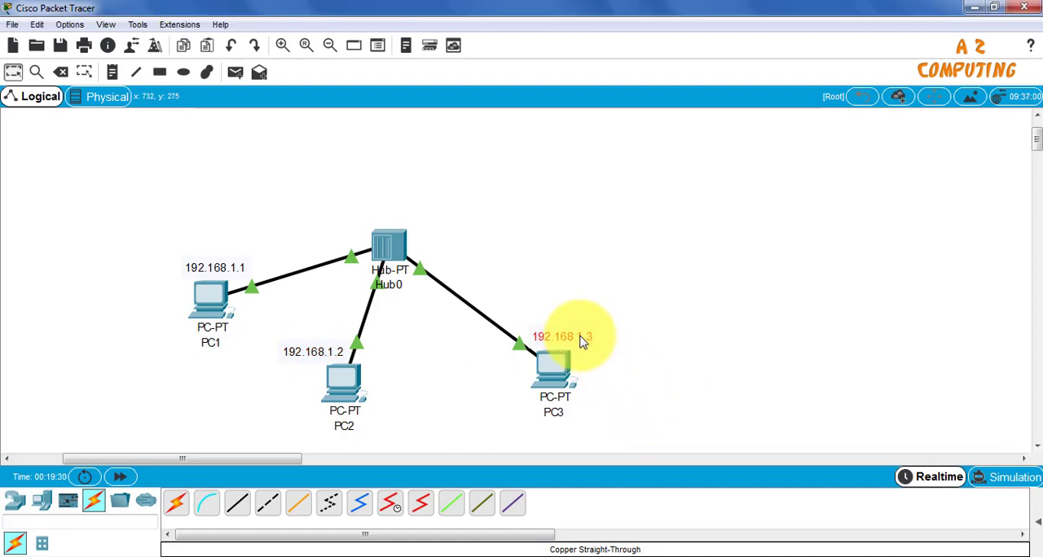
click(708, 350)
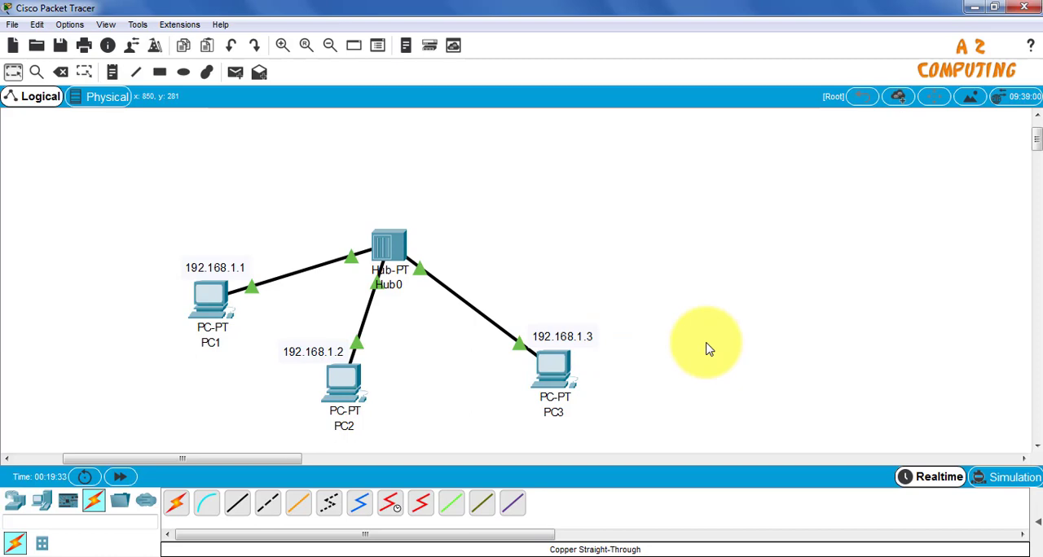
Give PC1's FastEthernet0 interface the static IP address 192.168.1.1 with subnet mask 255.255.255.0, and close its device window
click(214, 300)
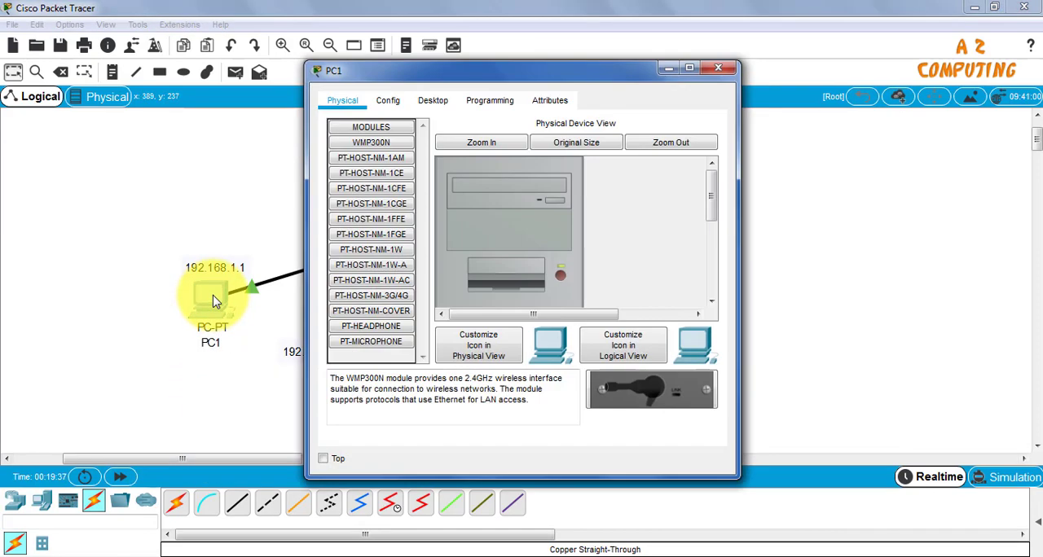
click(388, 100)
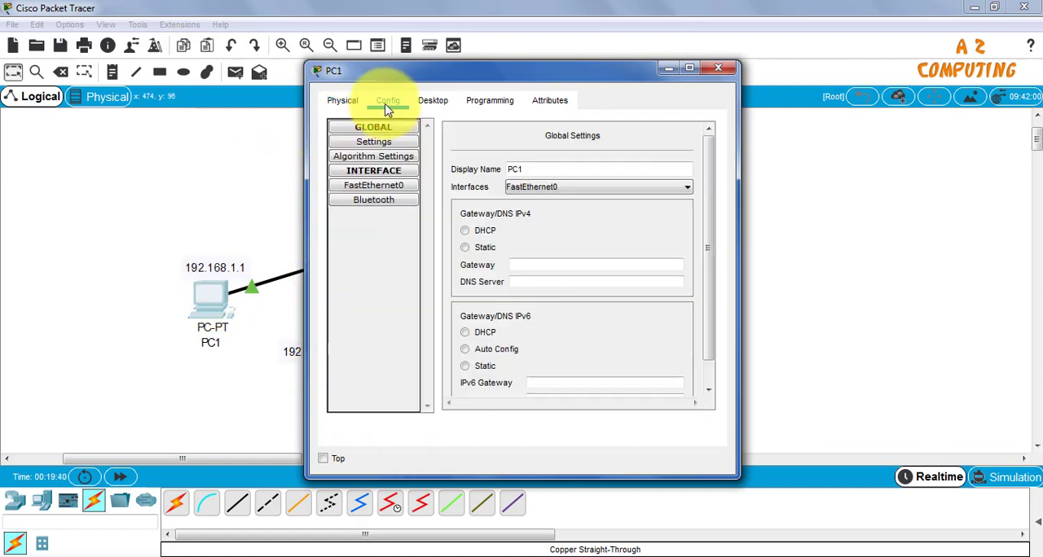
click(382, 187)
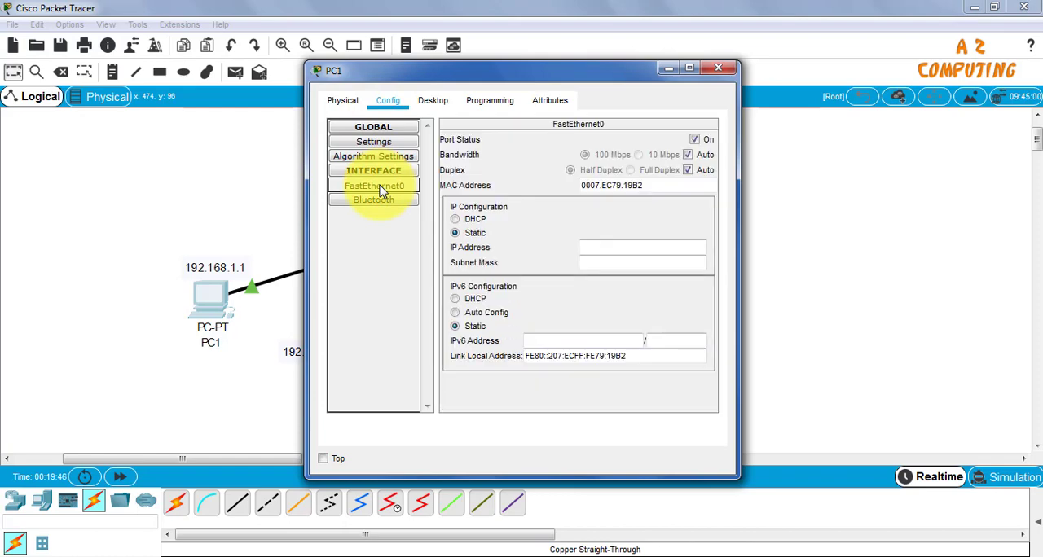
click(434, 103)
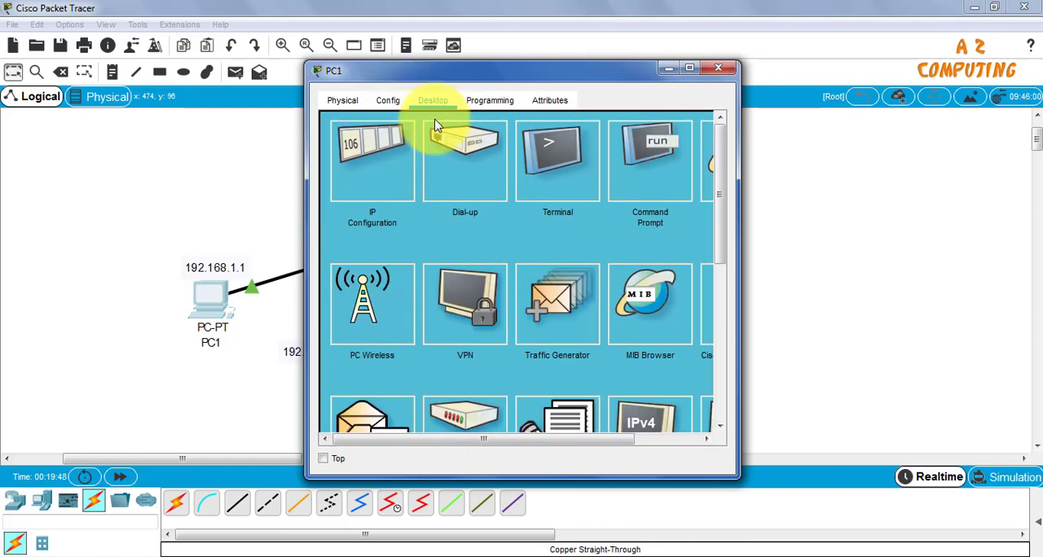
click(365, 157)
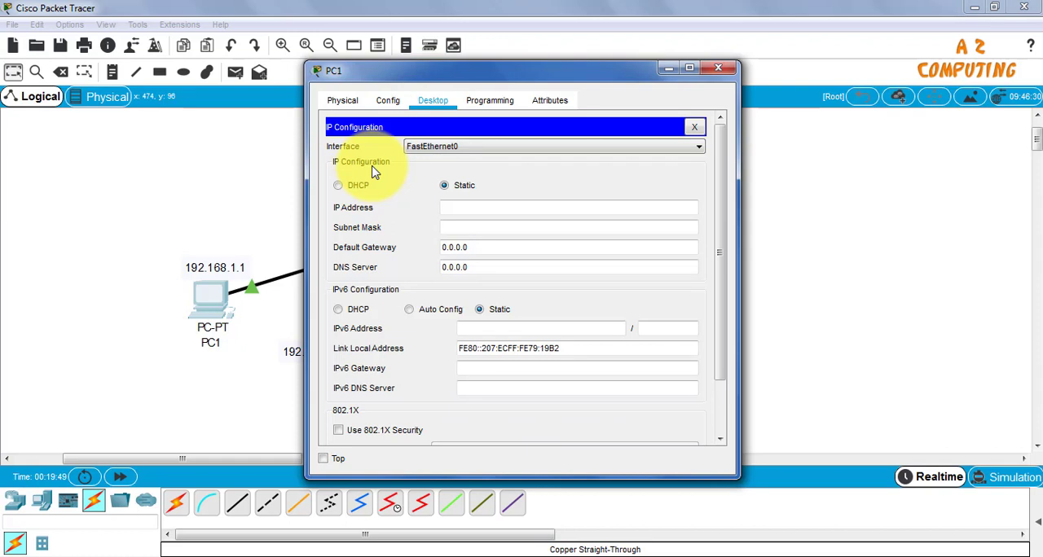
click(453, 208)
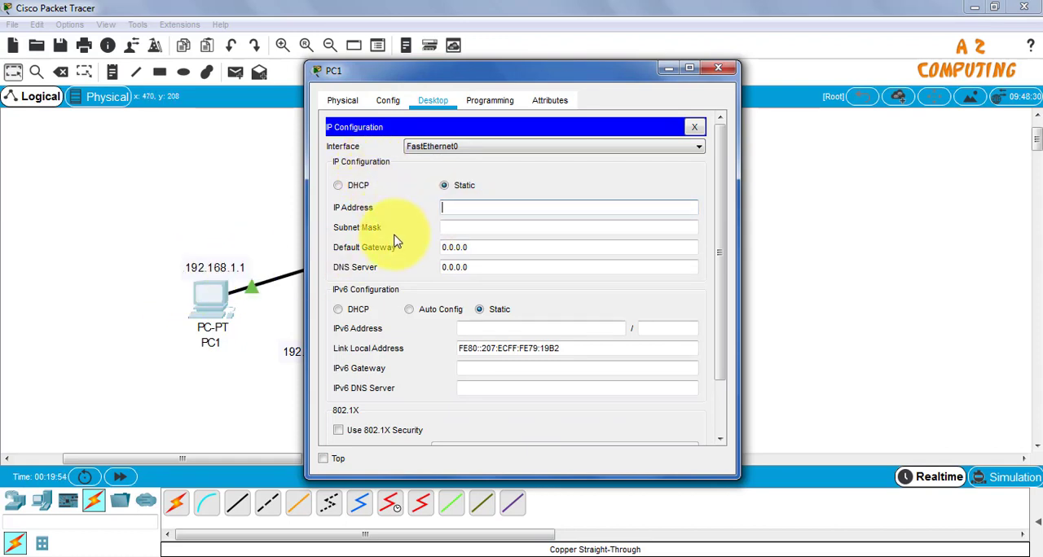
text(PC1)
key(BackSpace)
key(BackSpace)
text(192.168)
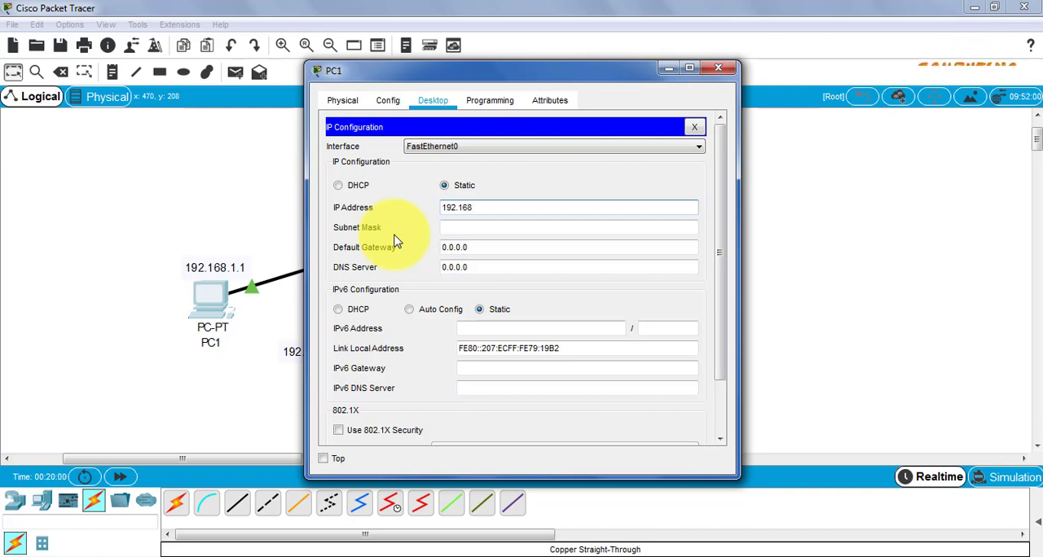
text(.1.1)
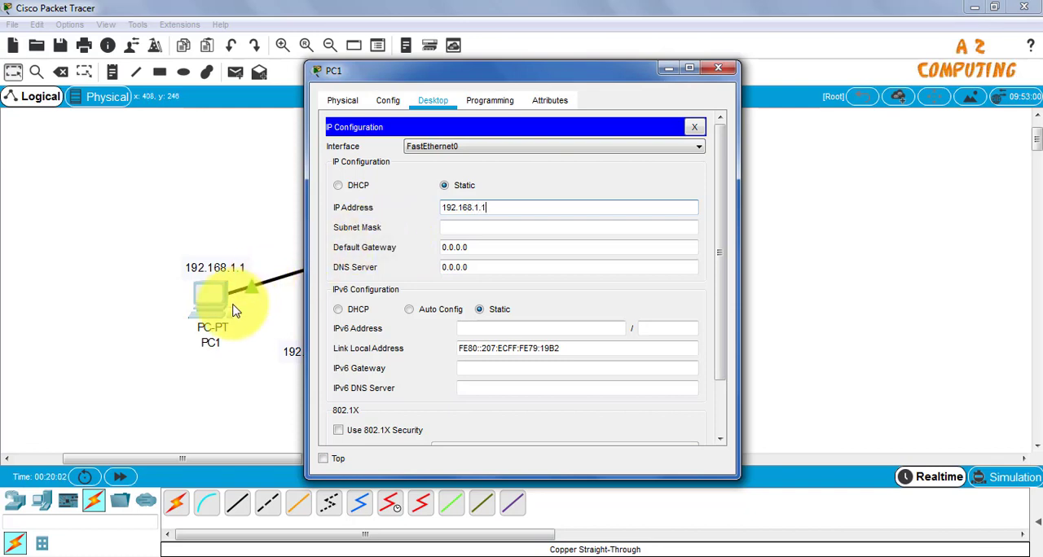
click(496, 228)
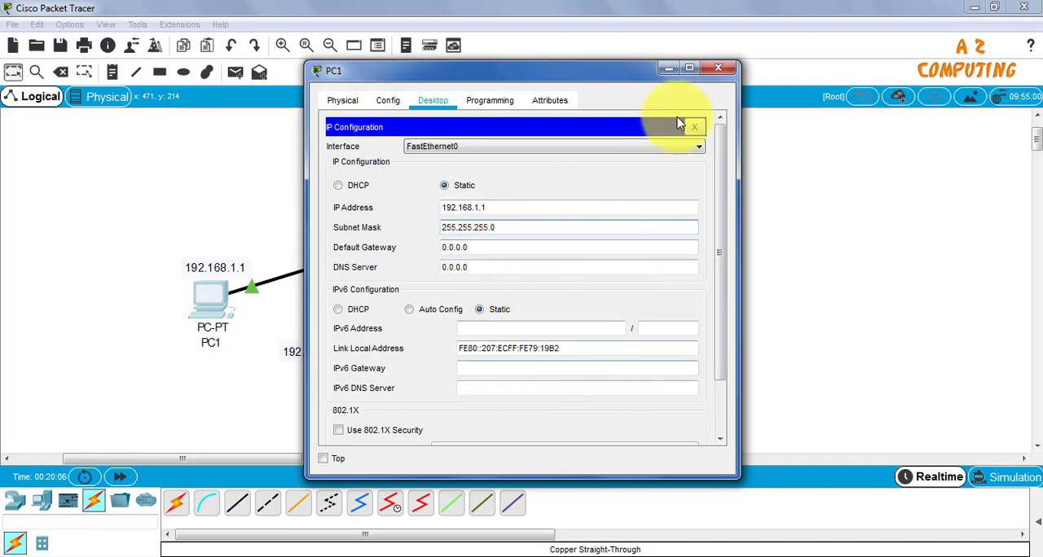
click(718, 68)
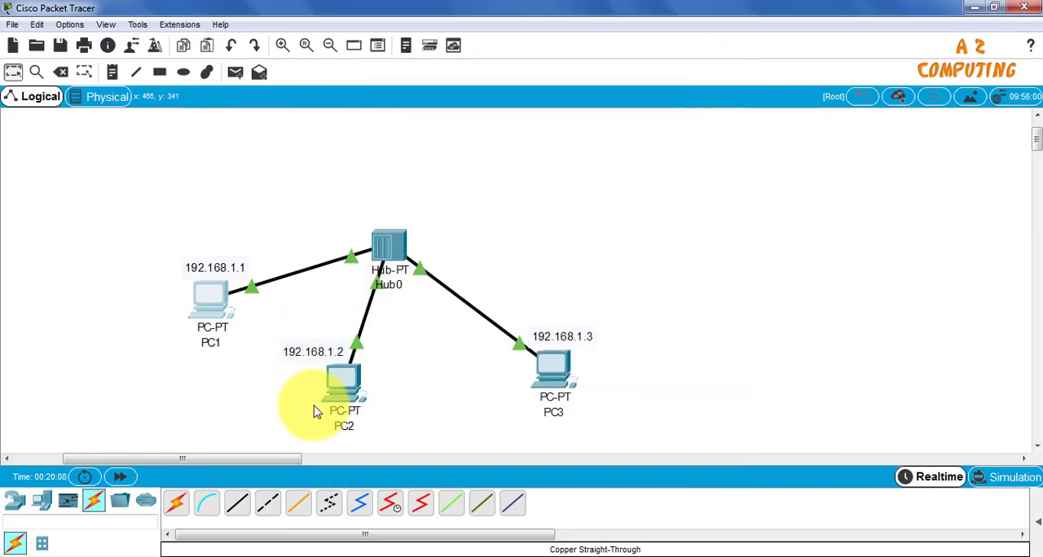
Give PC2's FastEthernet0 interface the static IP address 192.168.1.2 with subnet mask 255.255.255.0, and close its device window
click(340, 389)
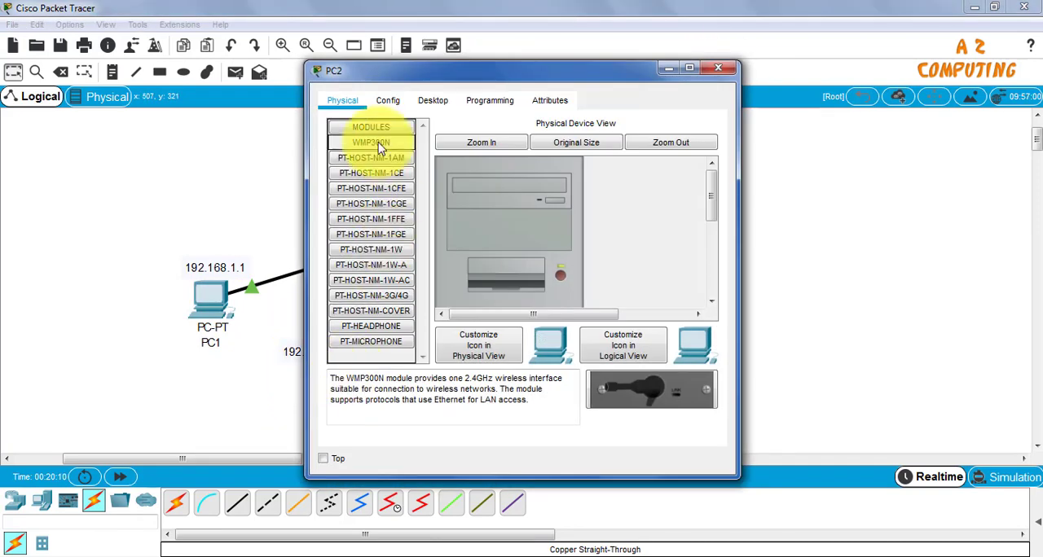
click(381, 102)
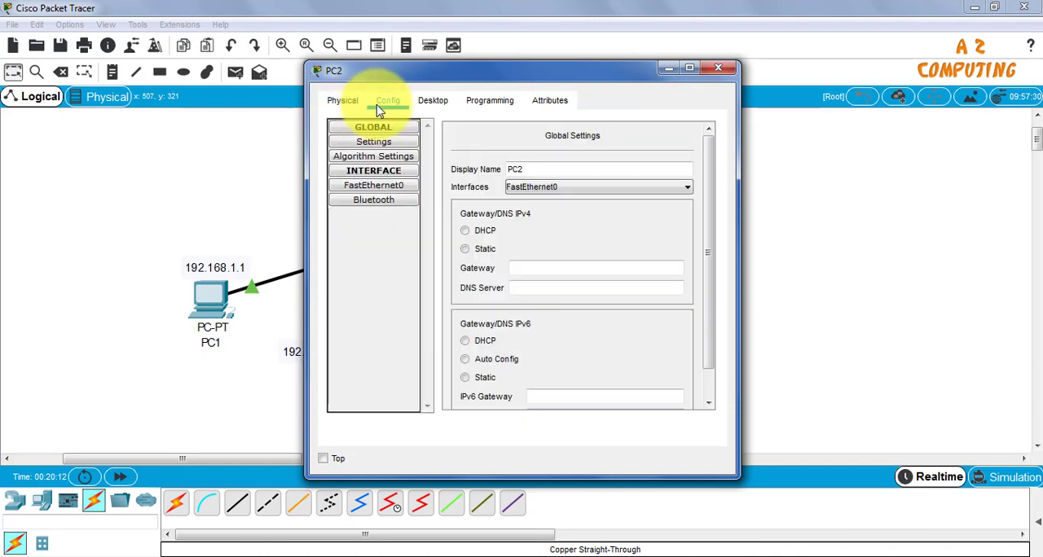
click(381, 187)
click(609, 248)
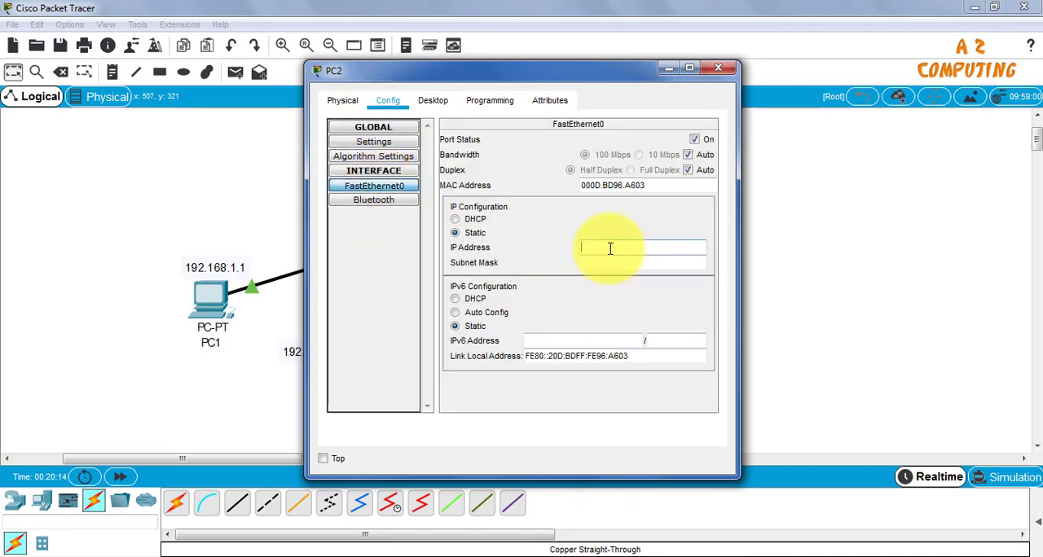
text(192.168.1.2)
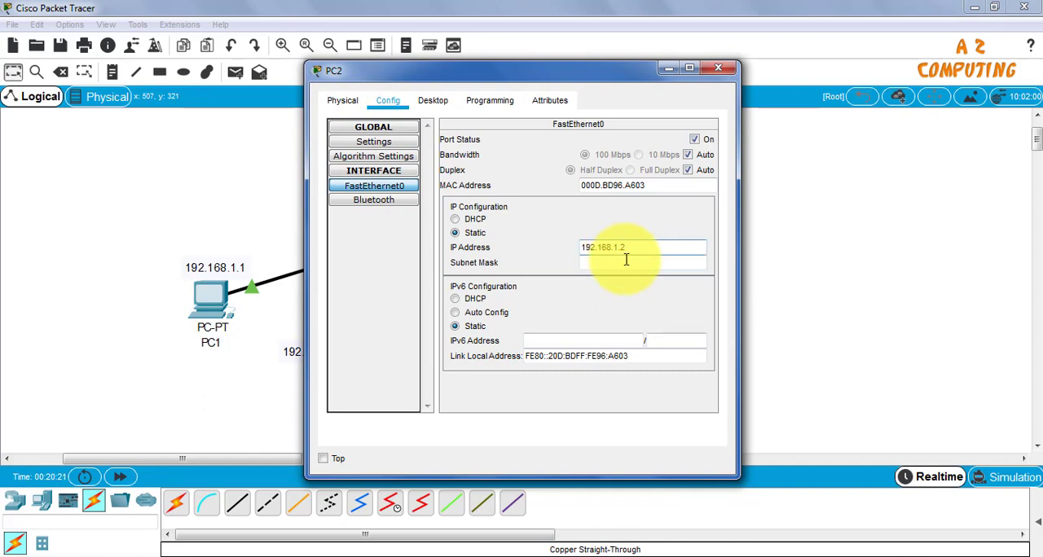
click(626, 261)
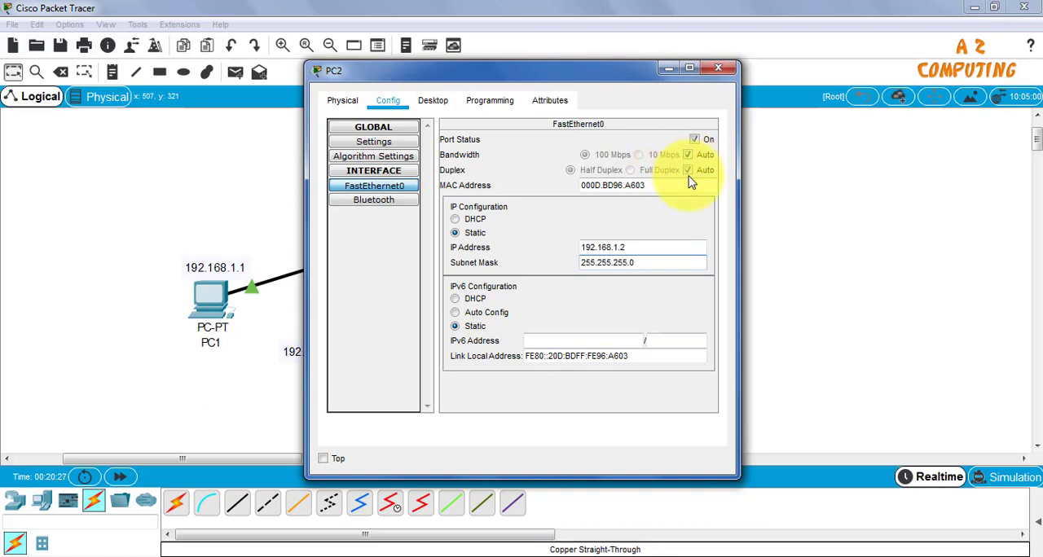
click(695, 140)
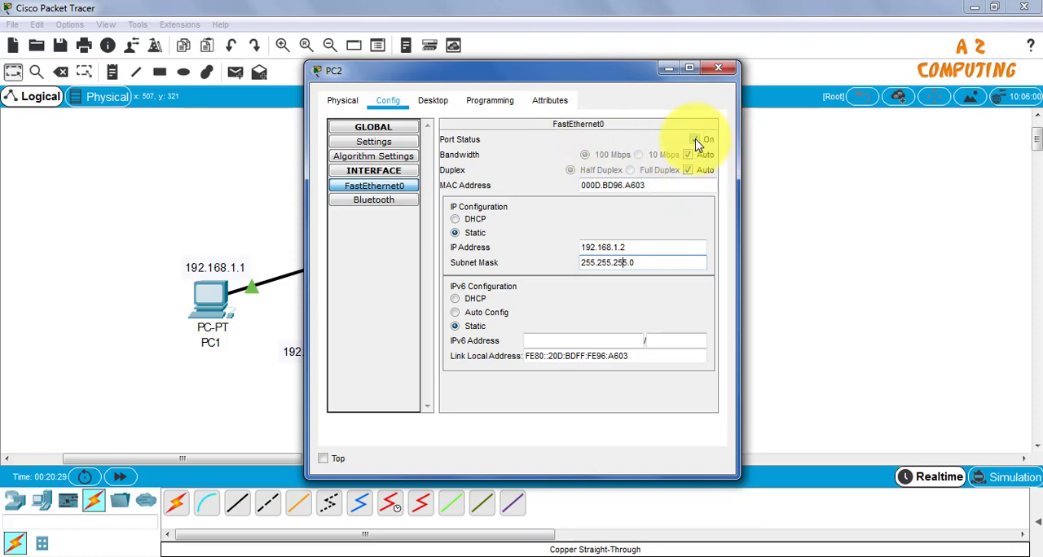
click(695, 140)
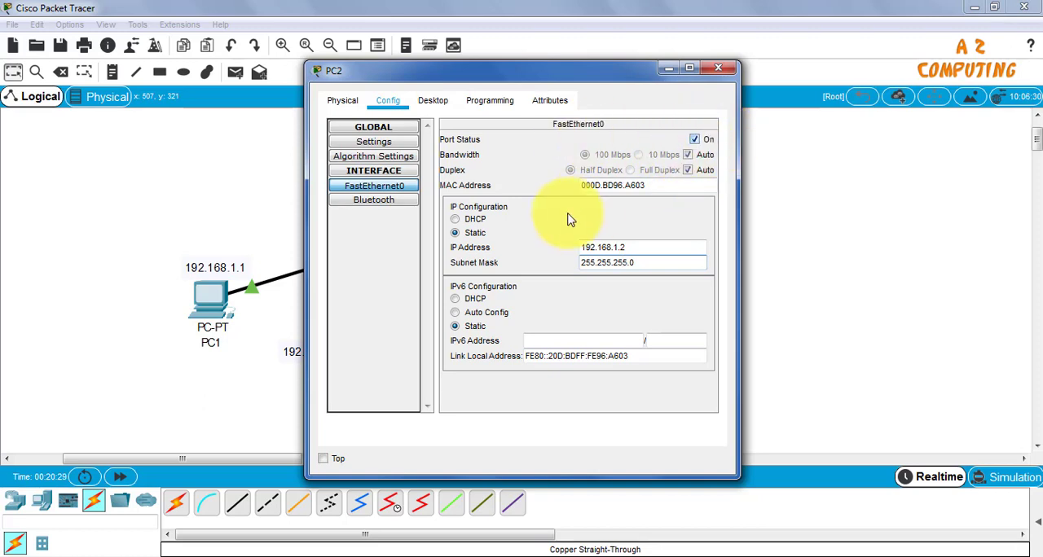
click(718, 71)
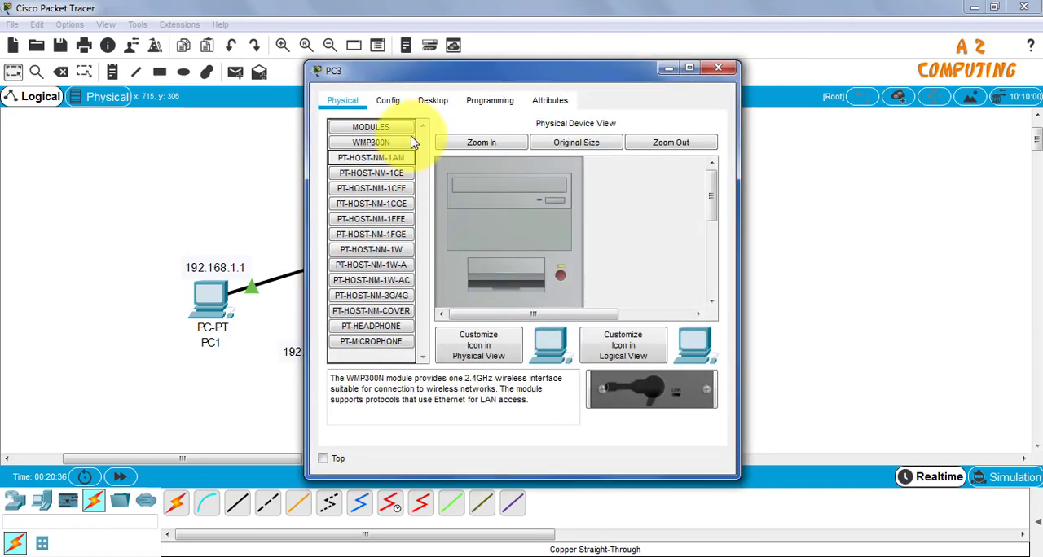
Give PC3's FastEthernet0 interface the static IP address 192.168.1.3 with subnet mask 255.255.255.0, and close its device window
click(394, 104)
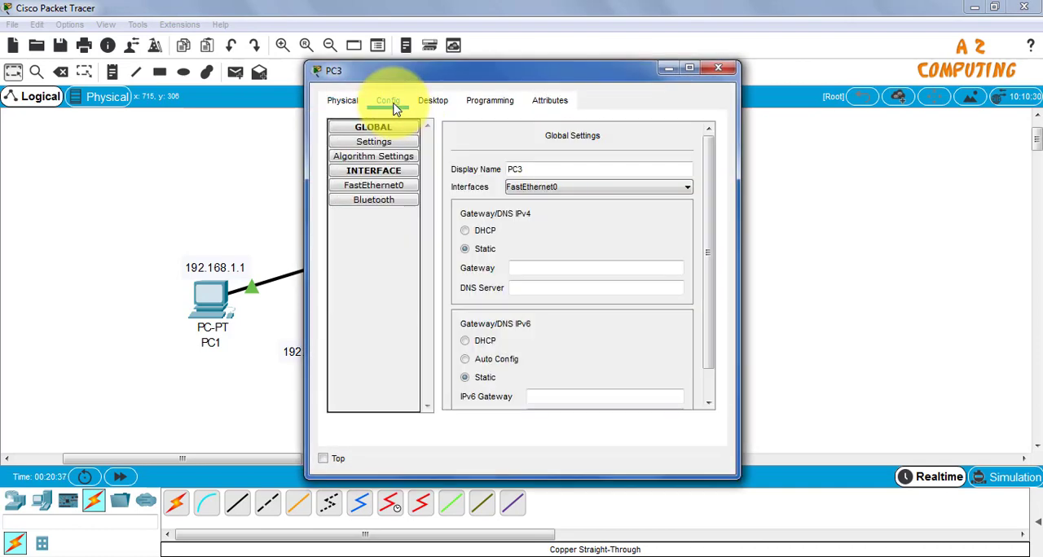
click(393, 185)
click(606, 249)
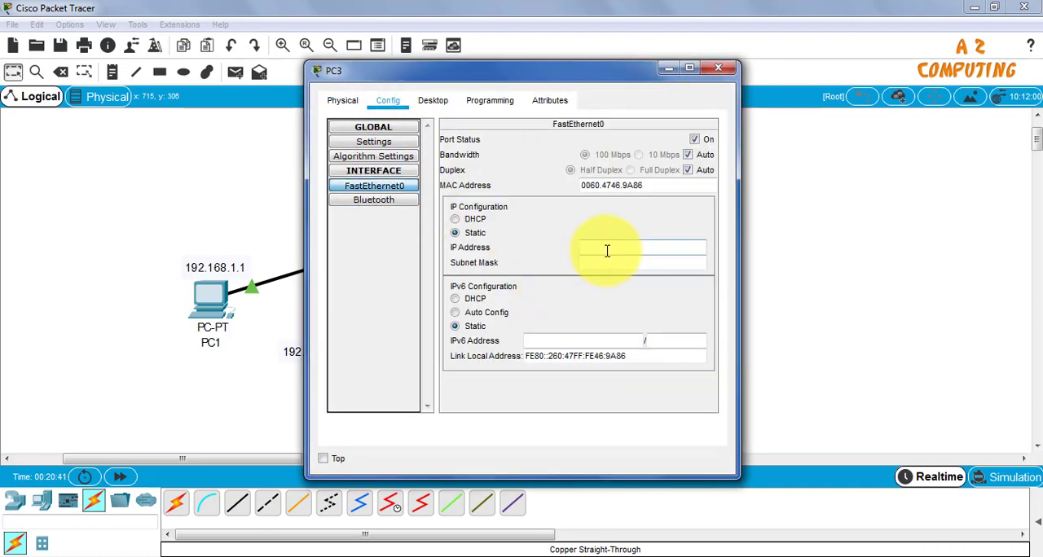
drag(444, 70, 767, 81)
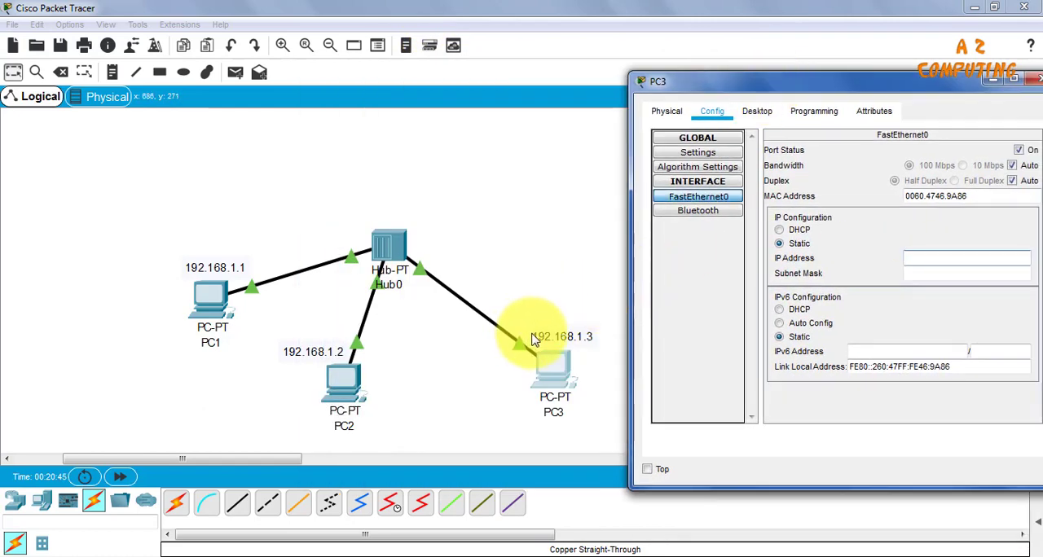
drag(804, 84, 696, 87)
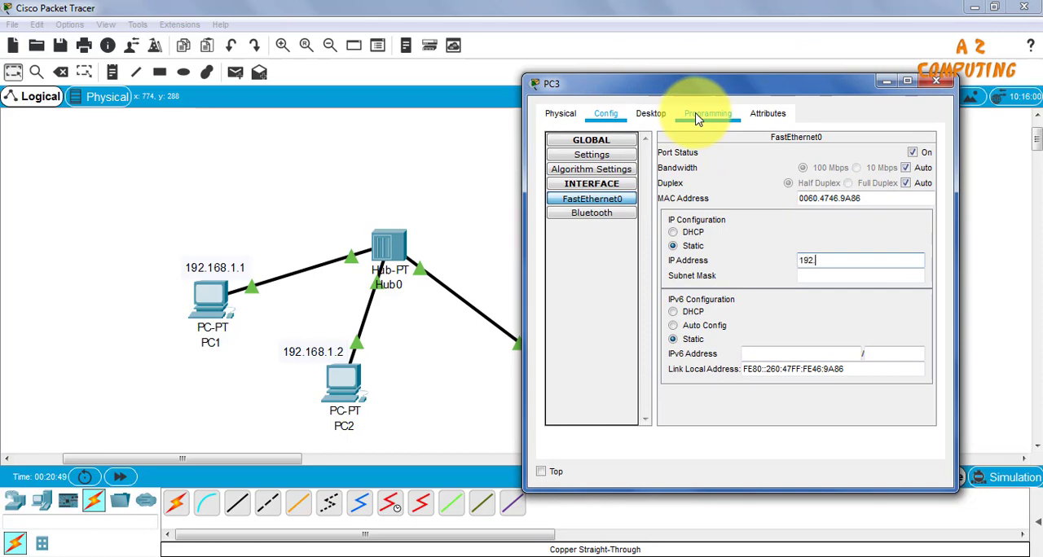
text(.168.1.3)
click(880, 274)
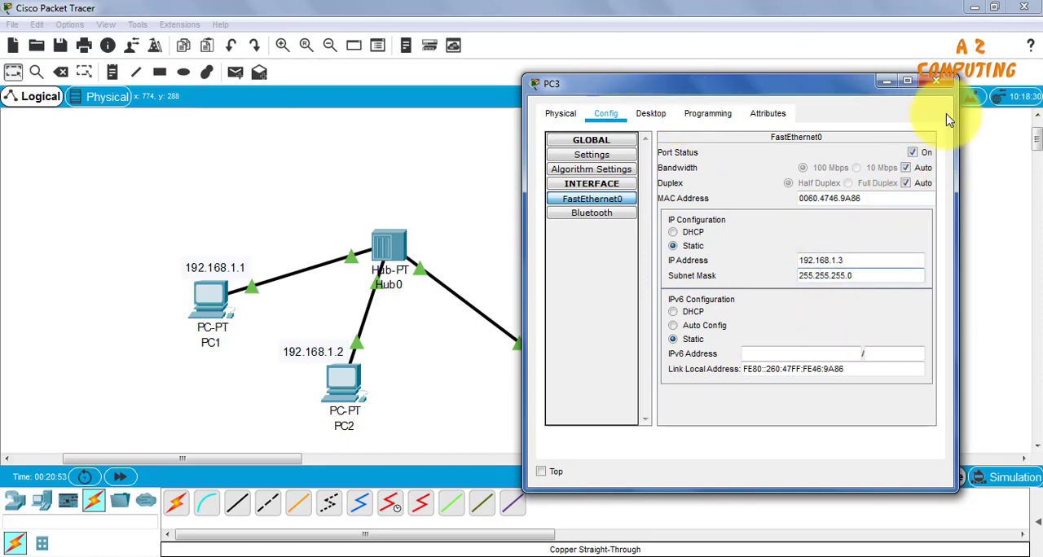
click(936, 82)
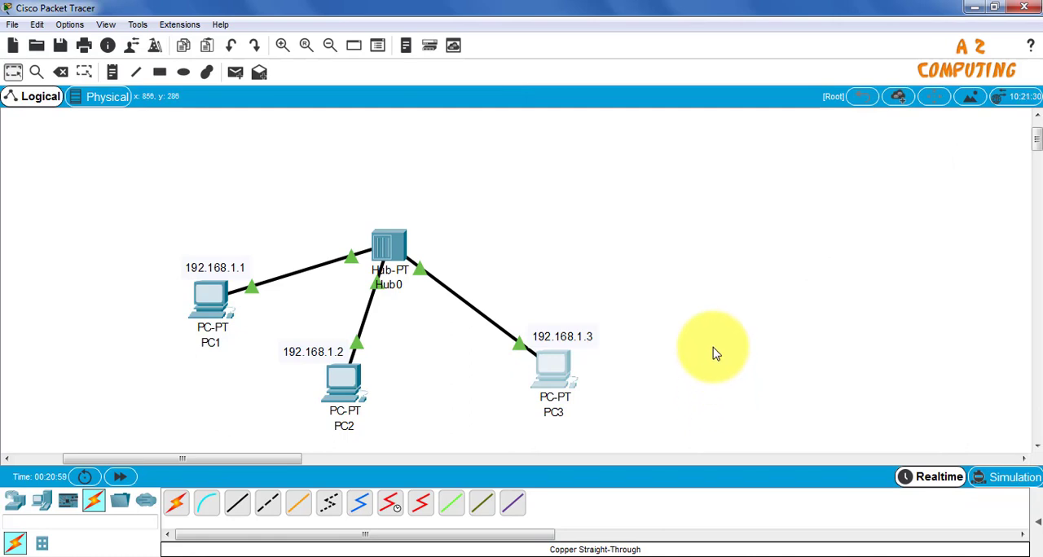
Spread the three PCs farther out around the hub and reposition each IP address note next to its own PC
drag(200, 295, 178, 206)
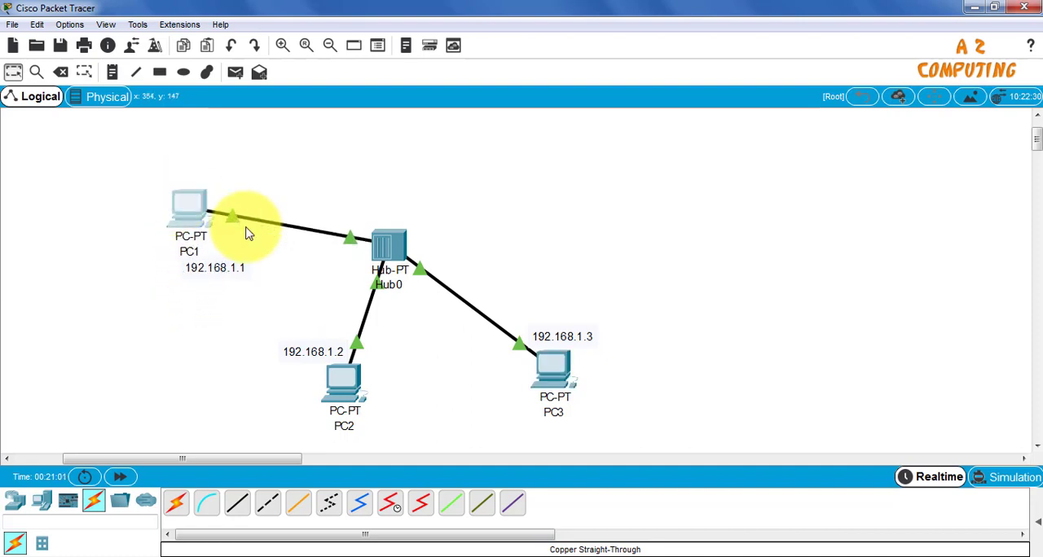
drag(552, 372, 640, 245)
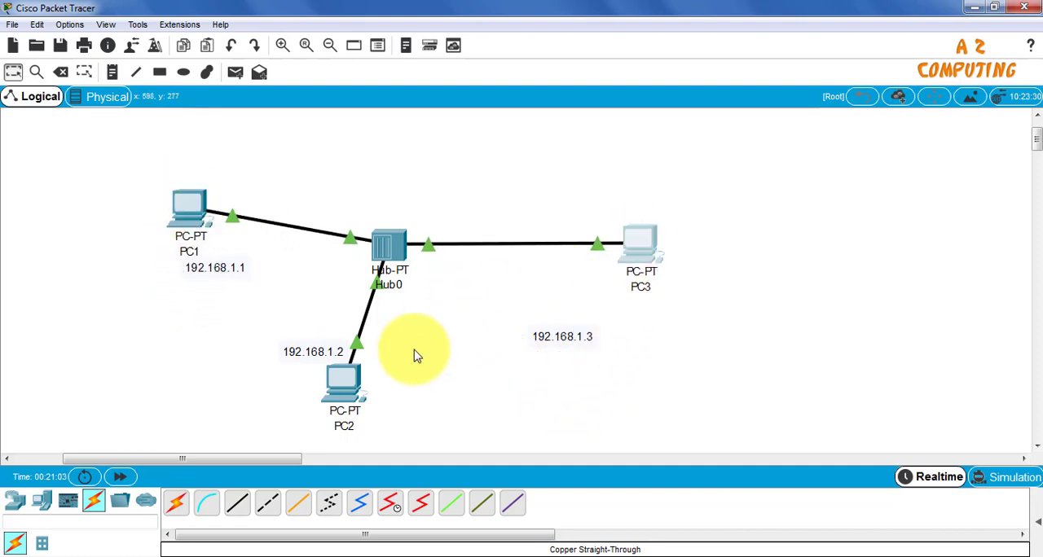
drag(343, 381, 370, 415)
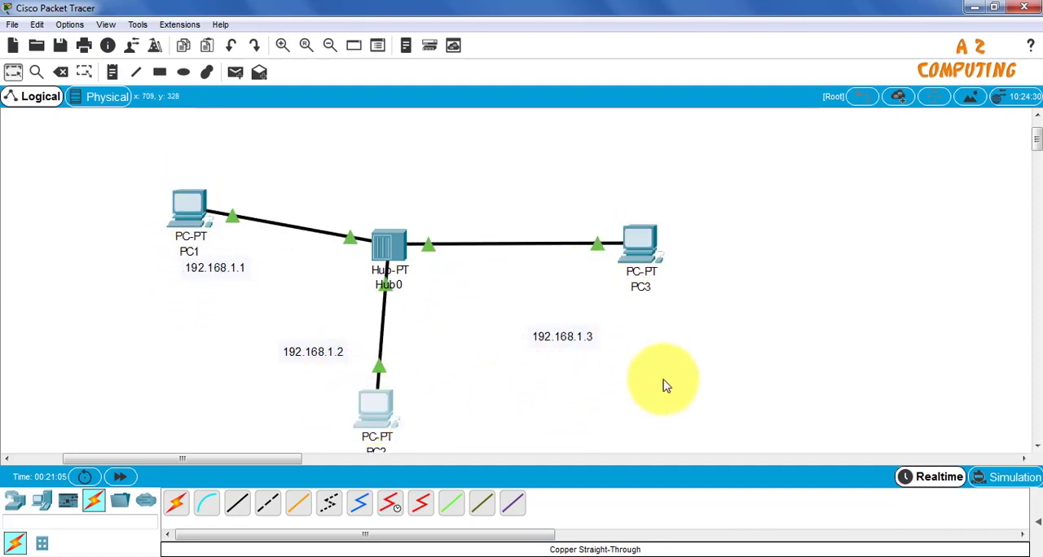
drag(584, 343, 637, 312)
drag(321, 360, 334, 388)
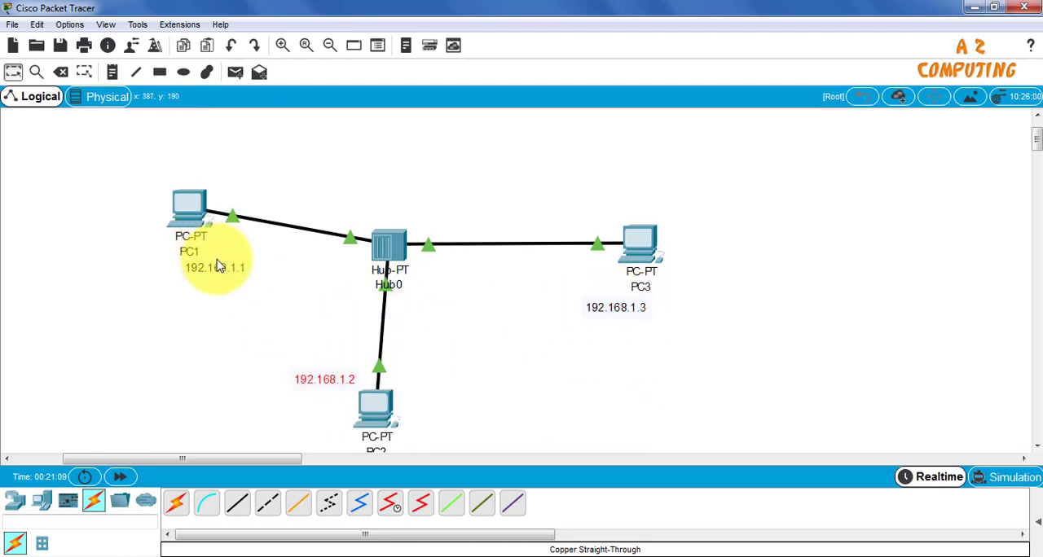
drag(221, 272, 179, 275)
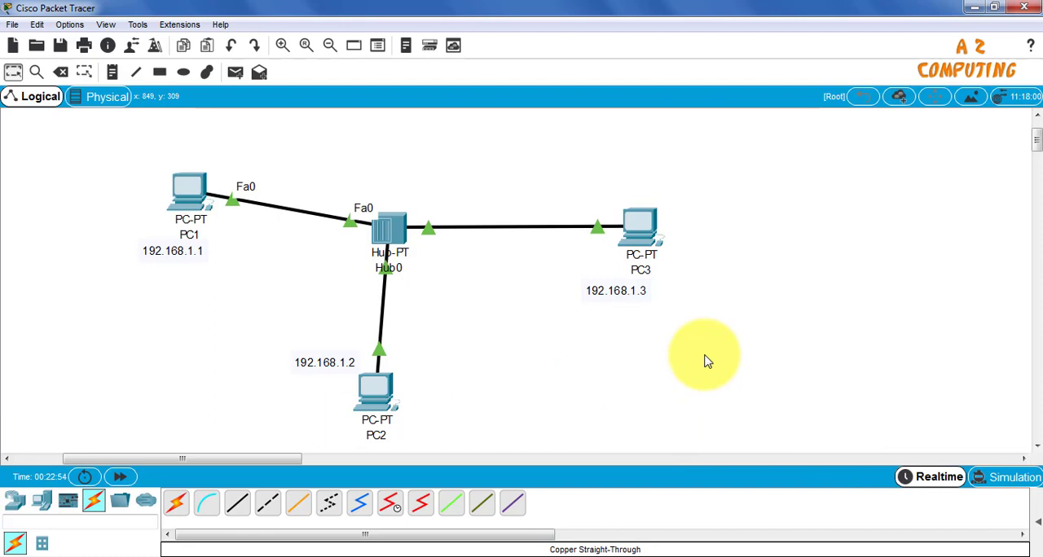
Send a simple PDU from PC1 to PC3 and show the PDU list with its delivery status
click(237, 75)
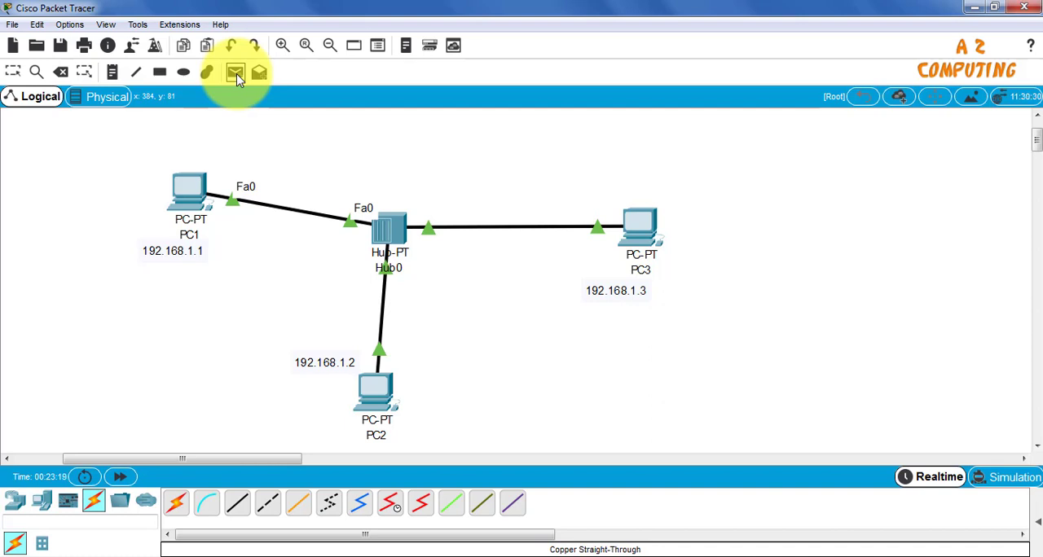
click(236, 74)
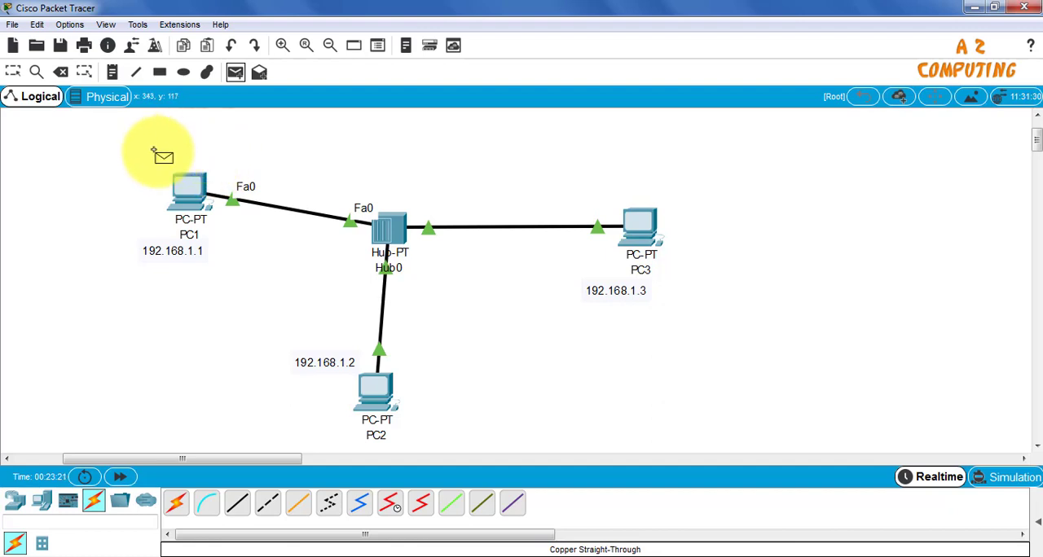
click(185, 189)
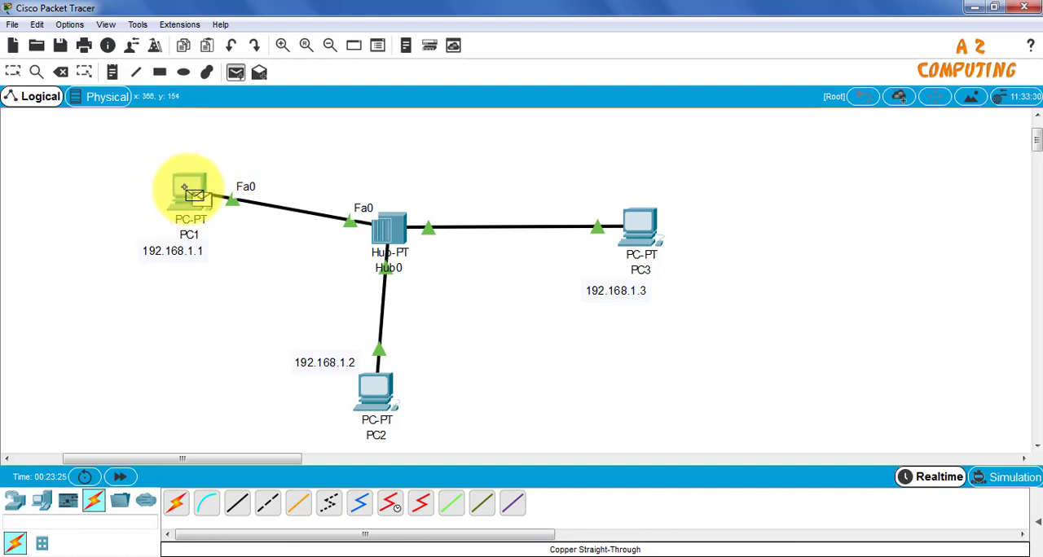
click(632, 227)
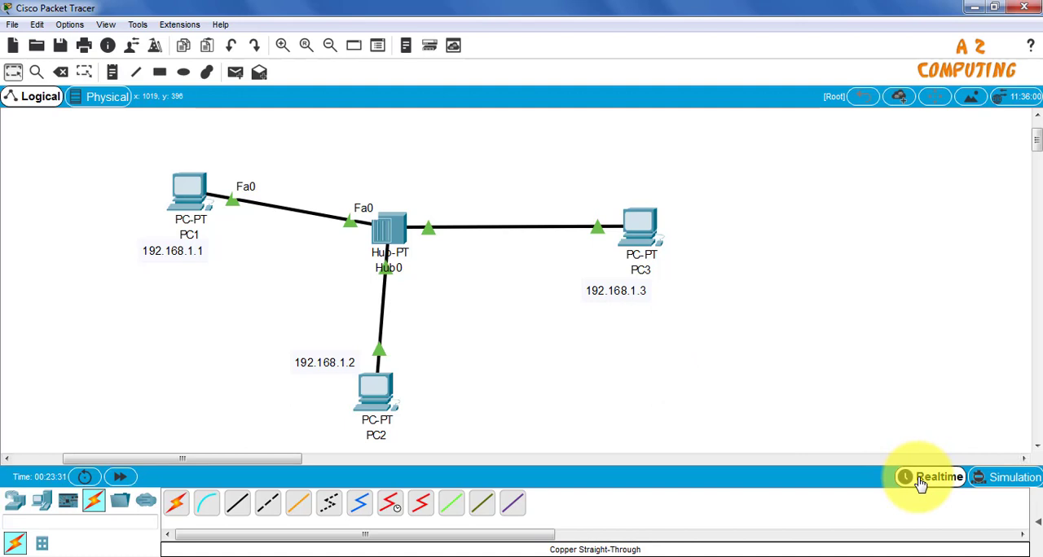
click(1038, 528)
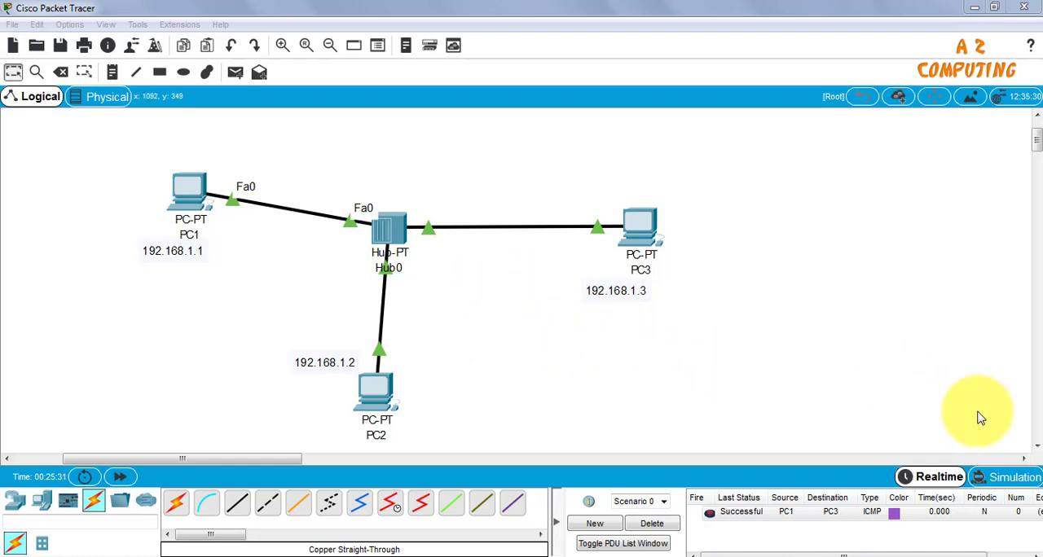
Play the PC1-to-PC3 packet through the hub in simulation mode, and return to realtime mode
click(1010, 479)
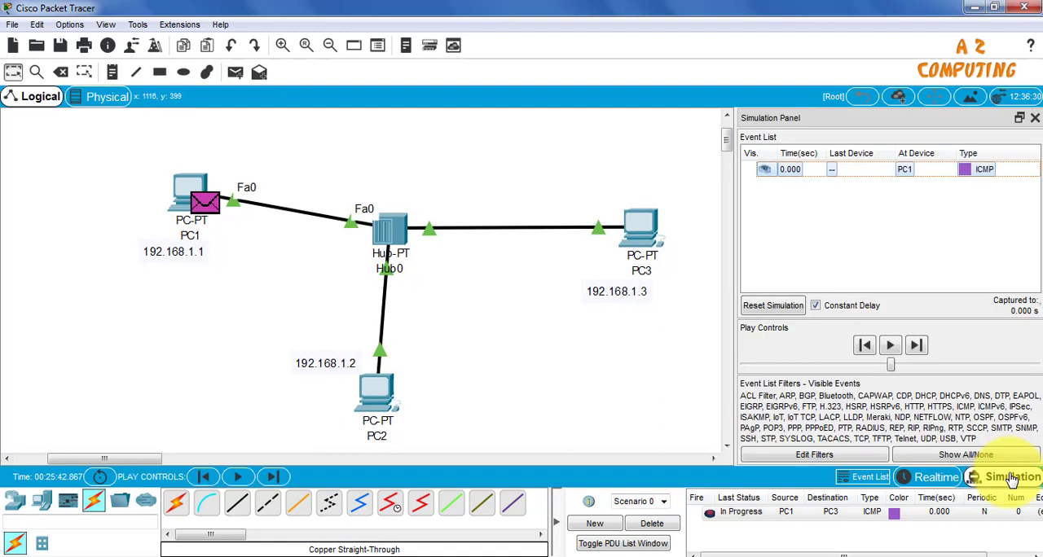
click(890, 347)
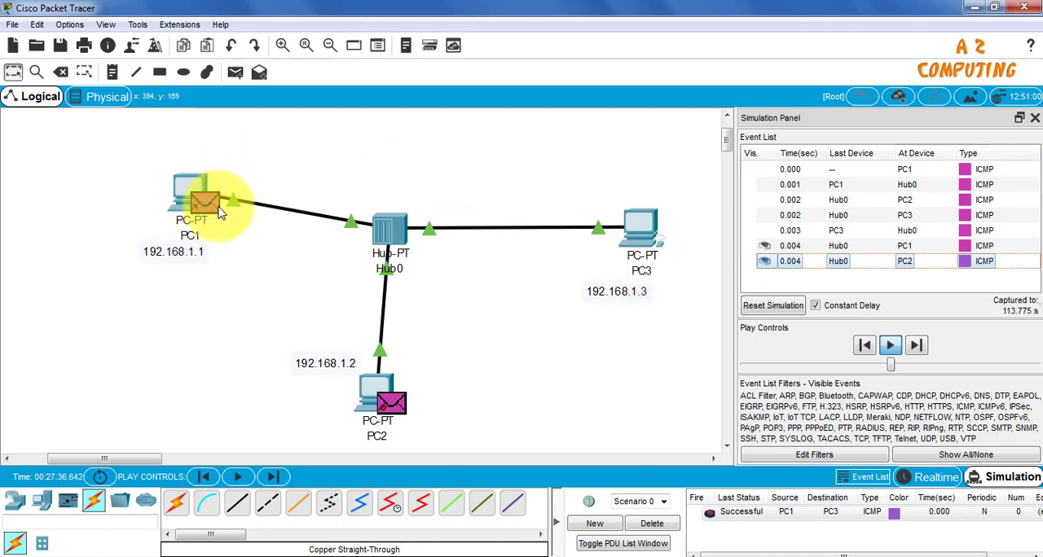
click(929, 478)
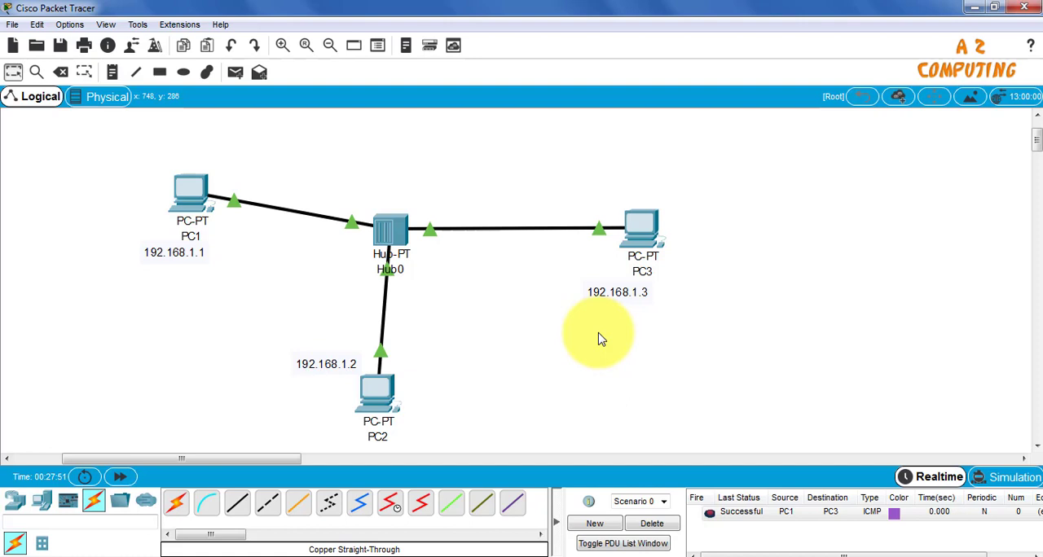
click(1010, 479)
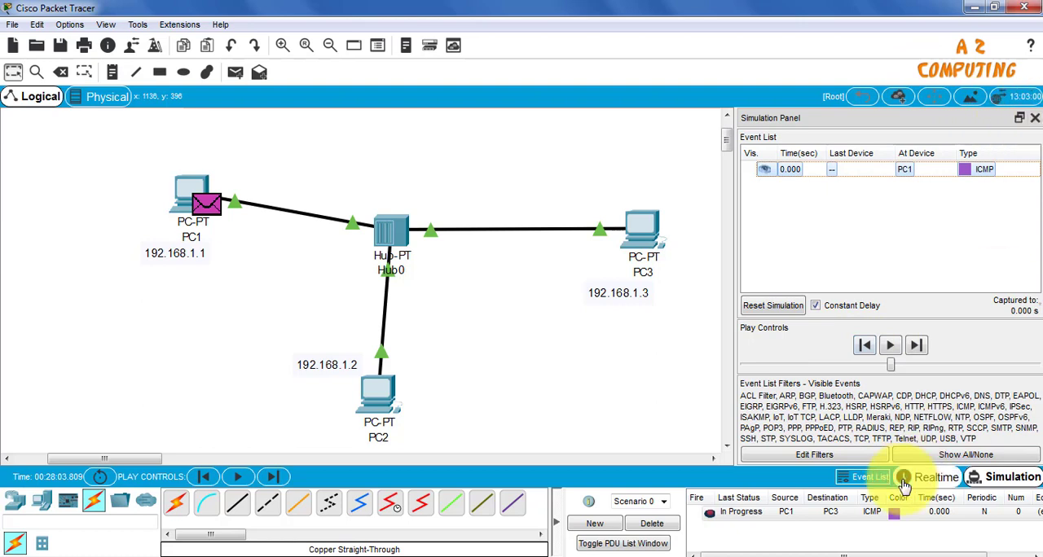
click(932, 480)
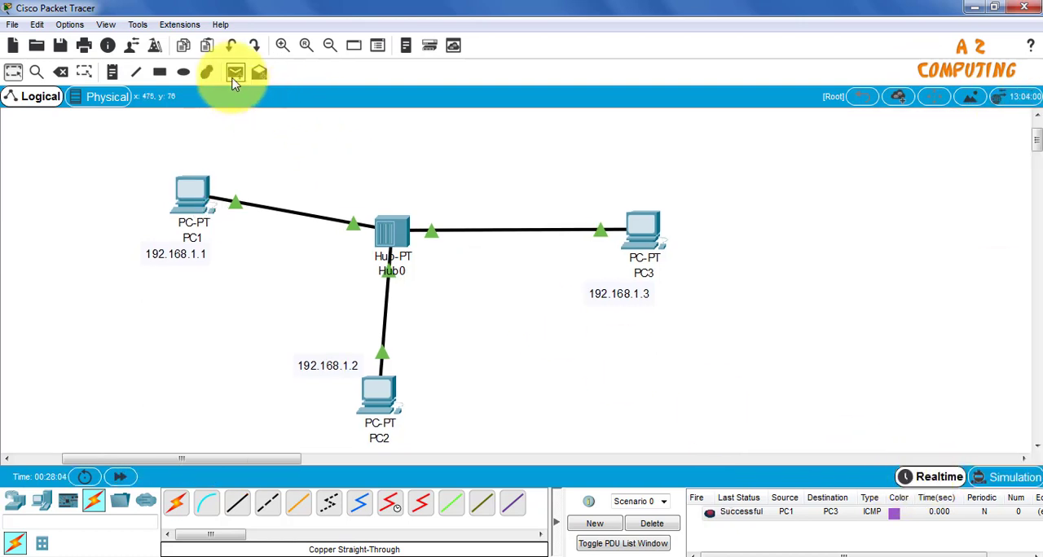
Delete the current PDU scenario and send a new simple PDU from PC2 to PC1
click(665, 525)
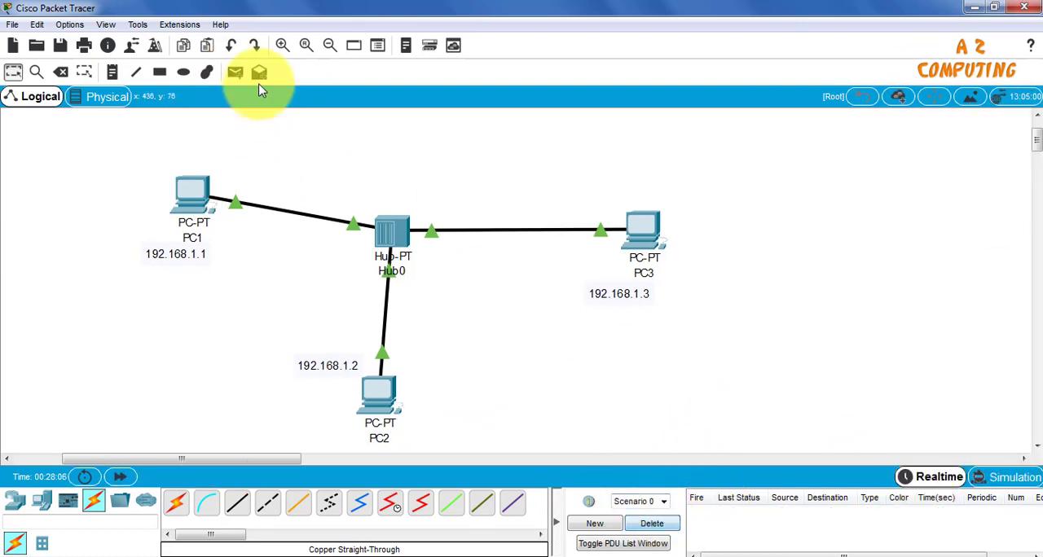
click(235, 73)
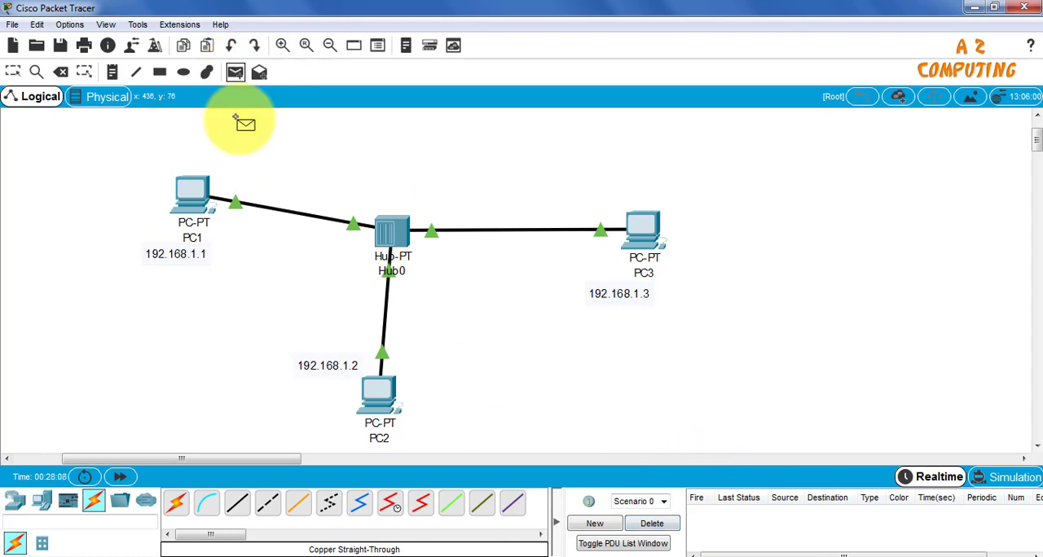
click(376, 398)
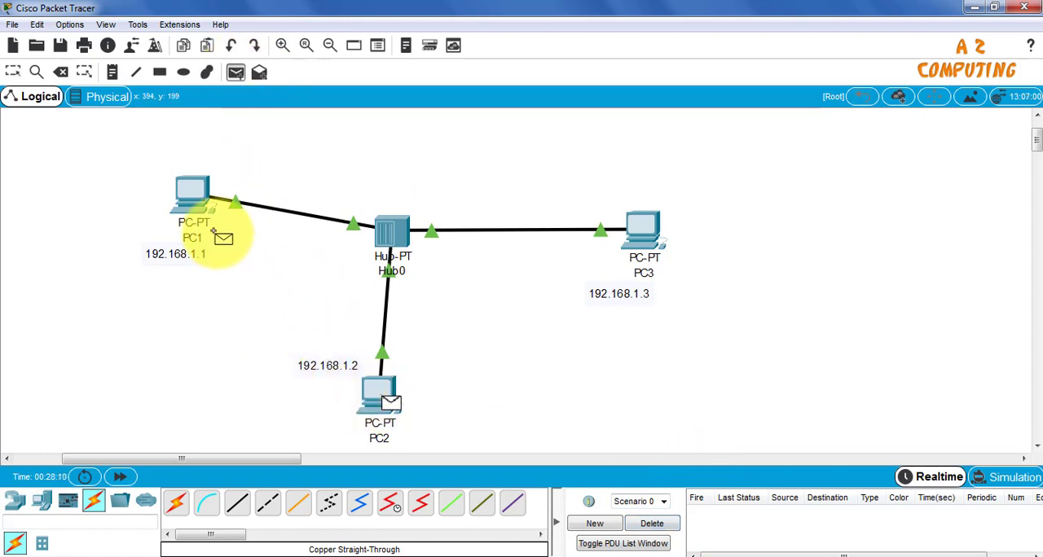
click(189, 198)
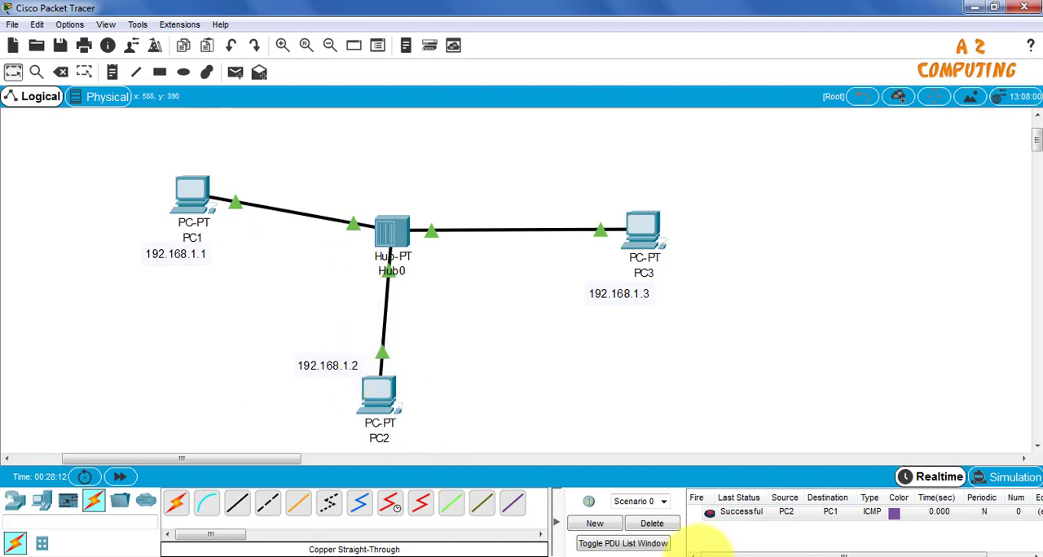
Play the PC2-to-PC1 packet through the hub in simulation mode, and return to realtime mode
click(1015, 478)
click(893, 350)
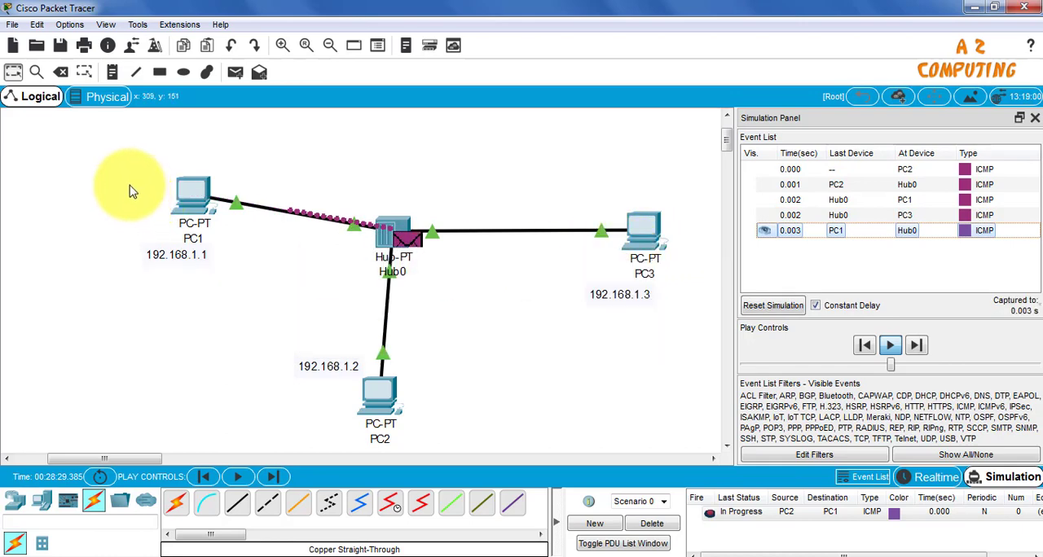
mouse_move(187, 190)
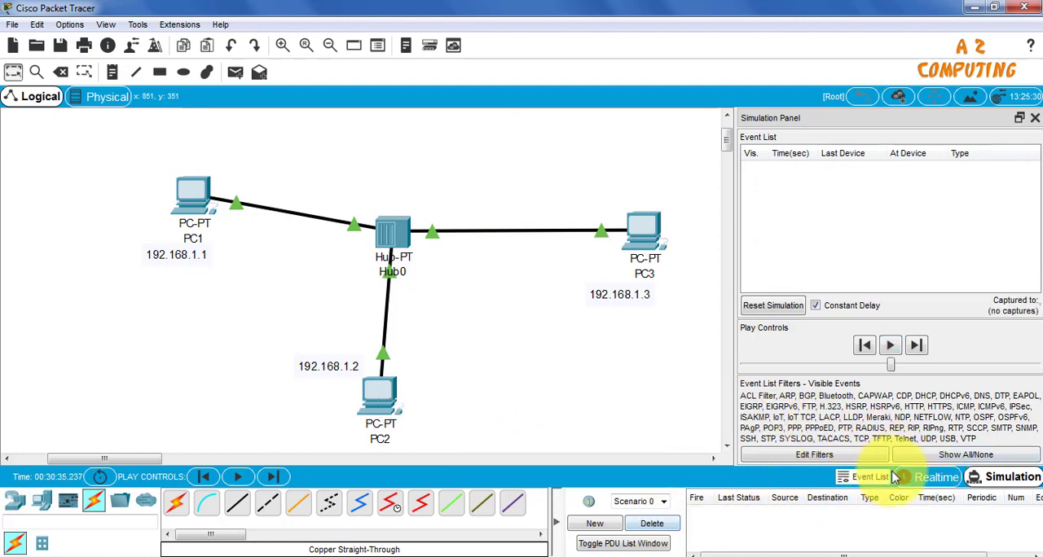
click(931, 480)
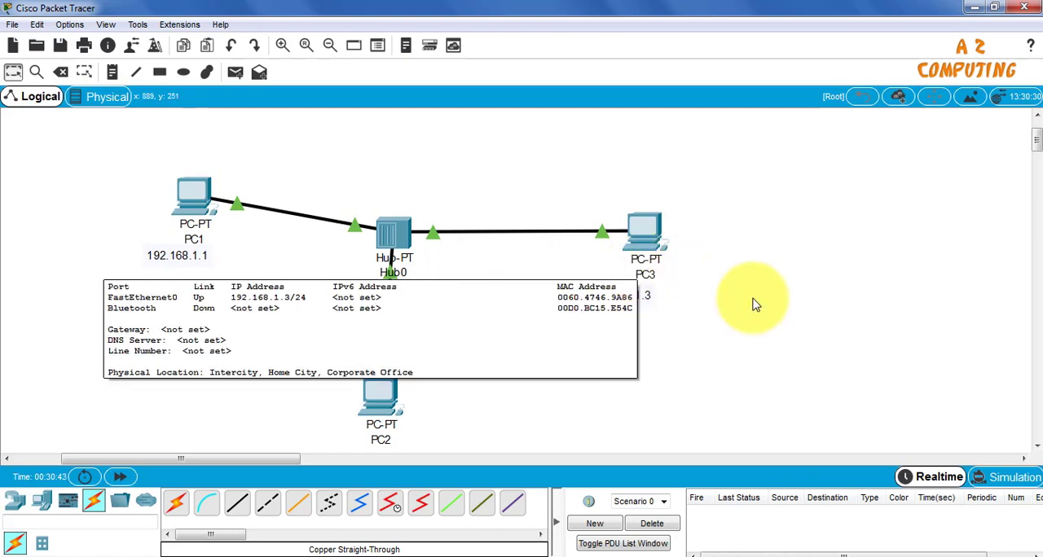
Ping 192.168.1.2 from PC1's Command Prompt, with the device window moved aside to keep the topology in view
click(197, 200)
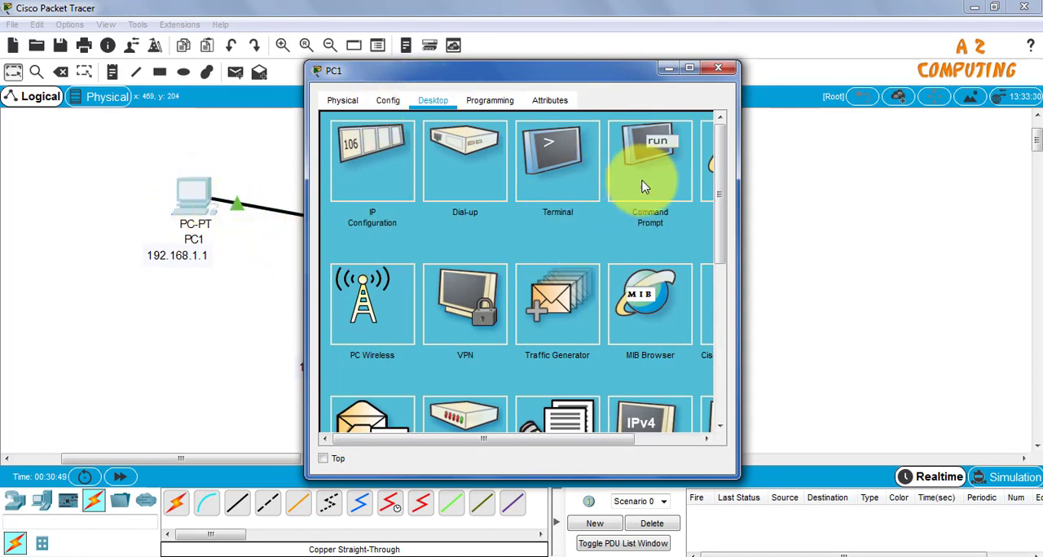
click(662, 167)
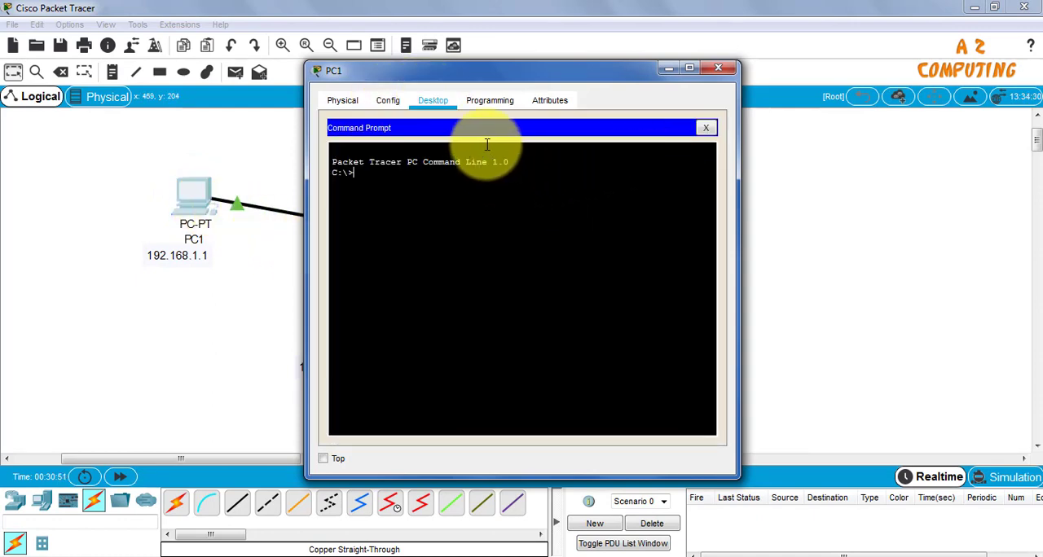
drag(503, 84, 754, 79)
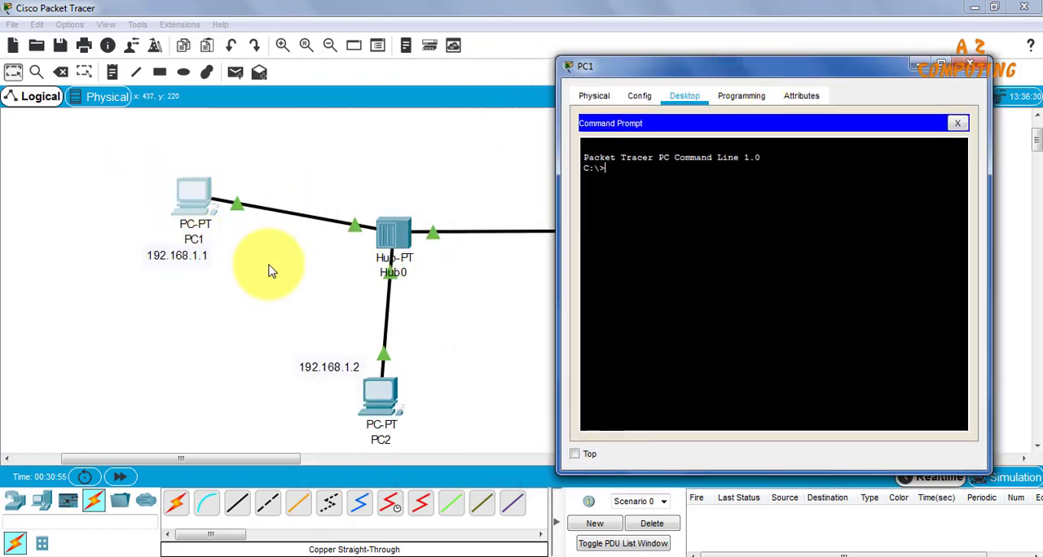
text(ping)
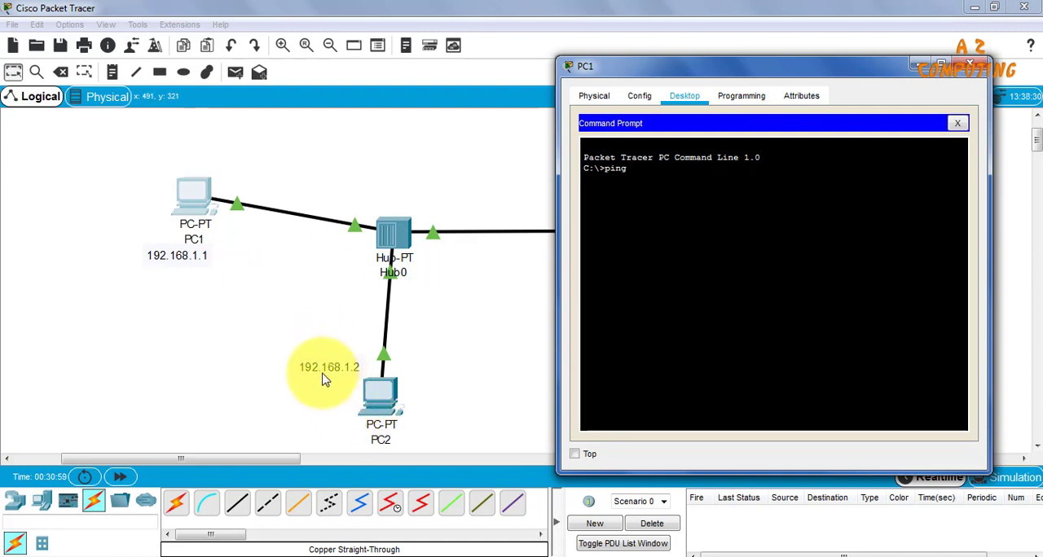
text( 19)
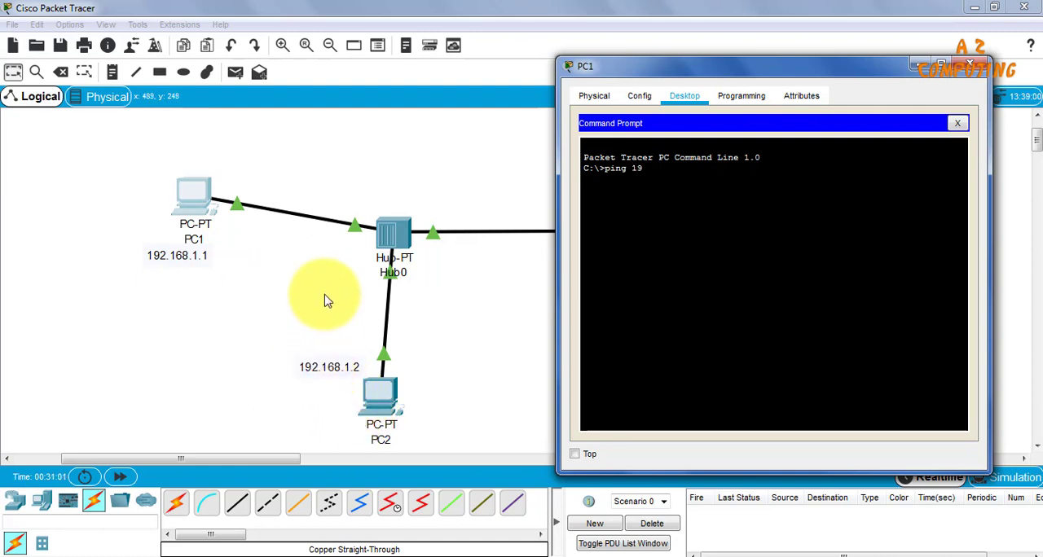
text(2.168.1.2)
key(Return)
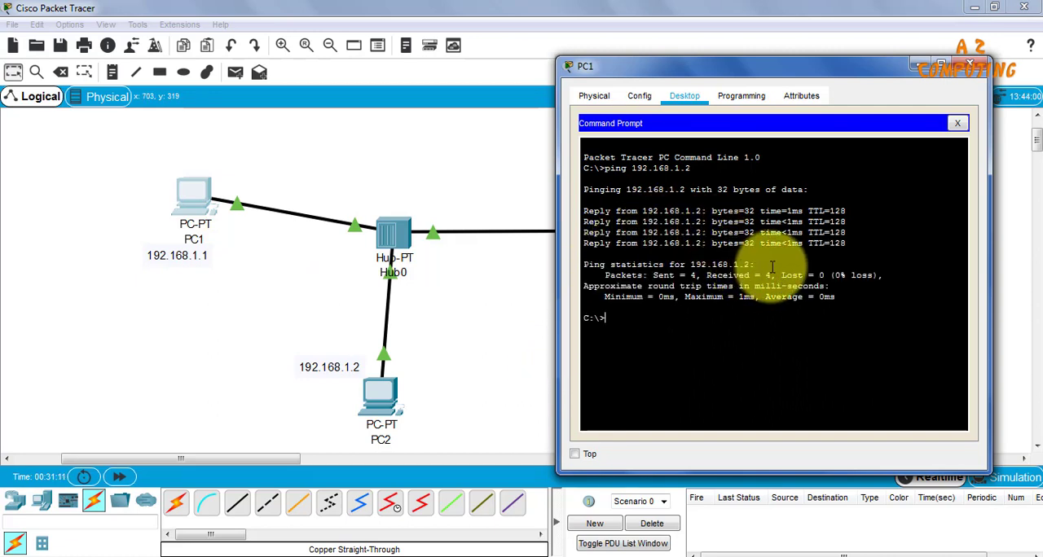
Examine the sent, received and lost packets in the ping statistics, and close PC1's device window
drag(601, 276, 868, 275)
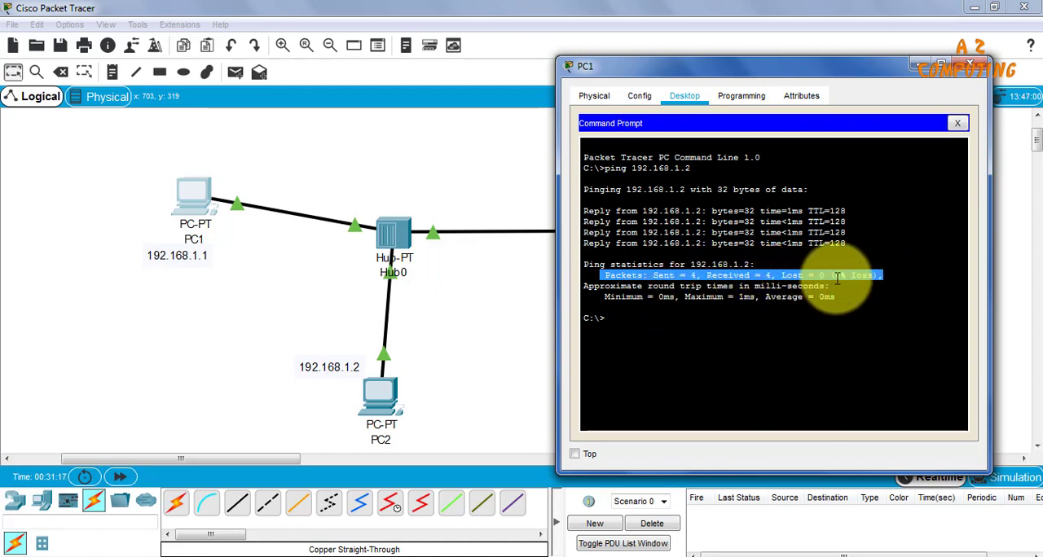
click(861, 297)
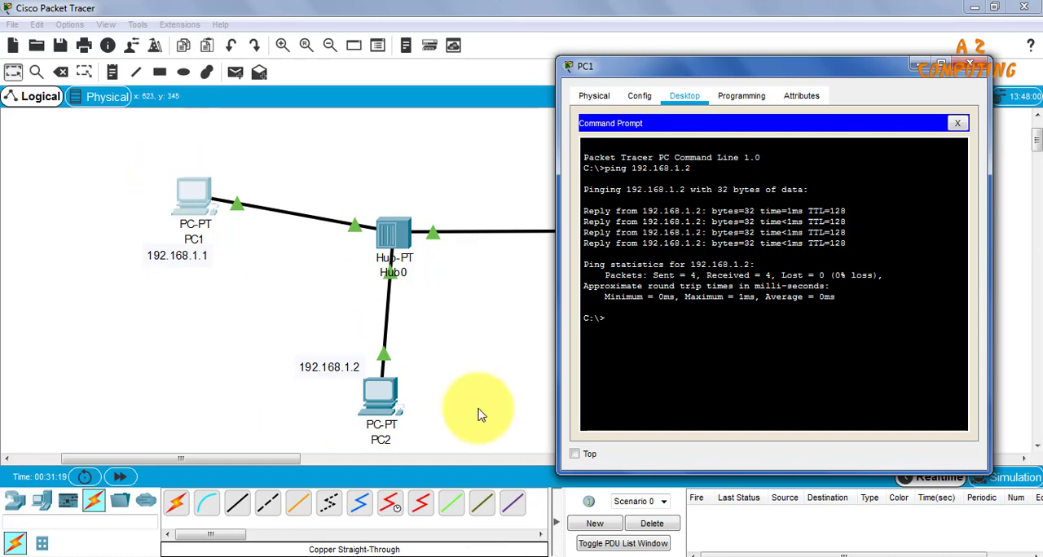
click(972, 69)
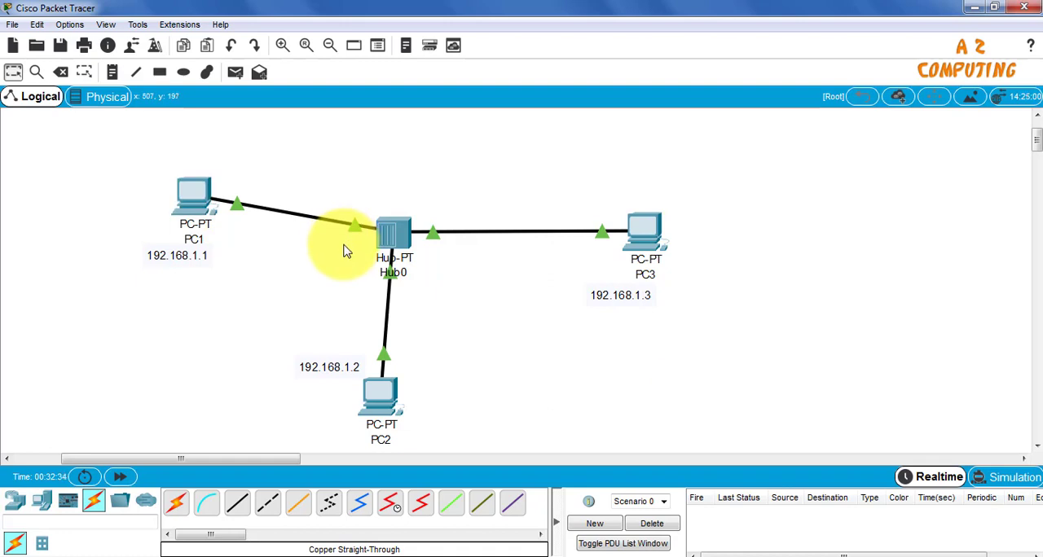
click(12, 25)
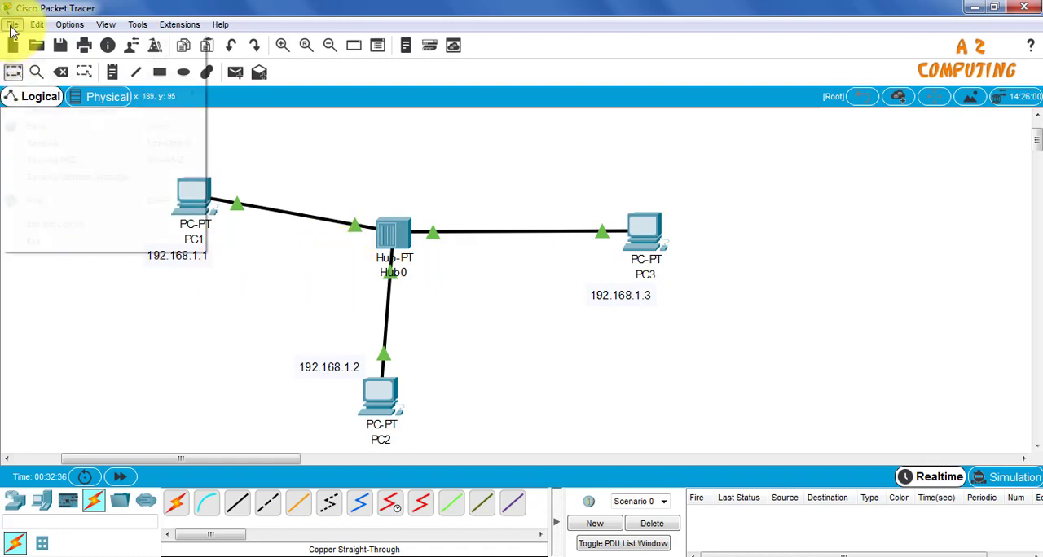
click(41, 128)
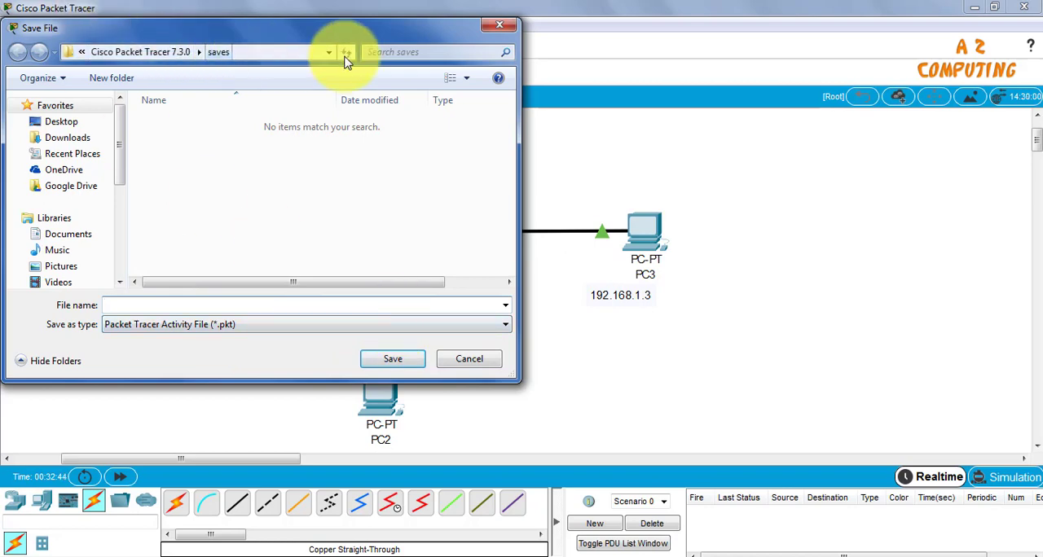
click(500, 27)
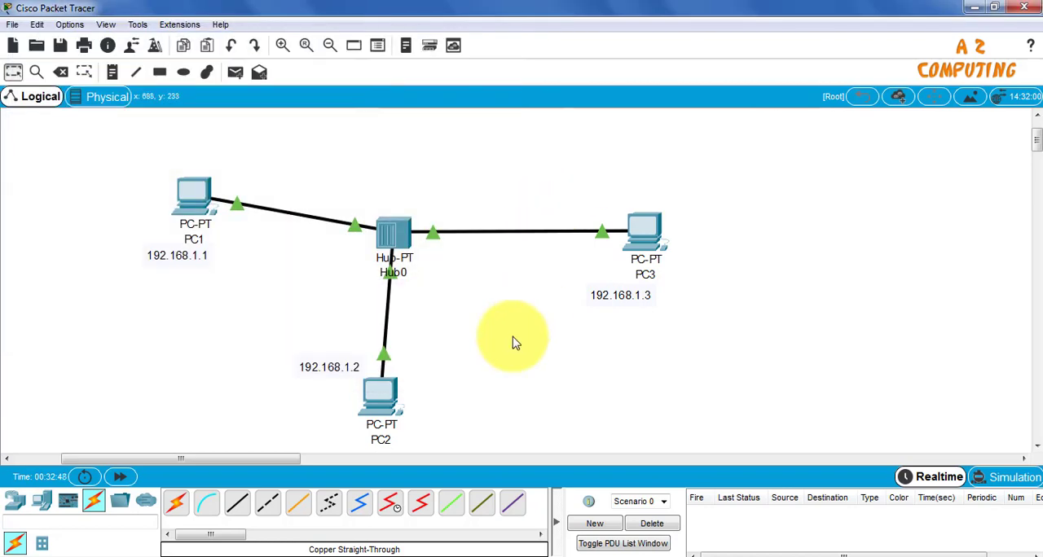